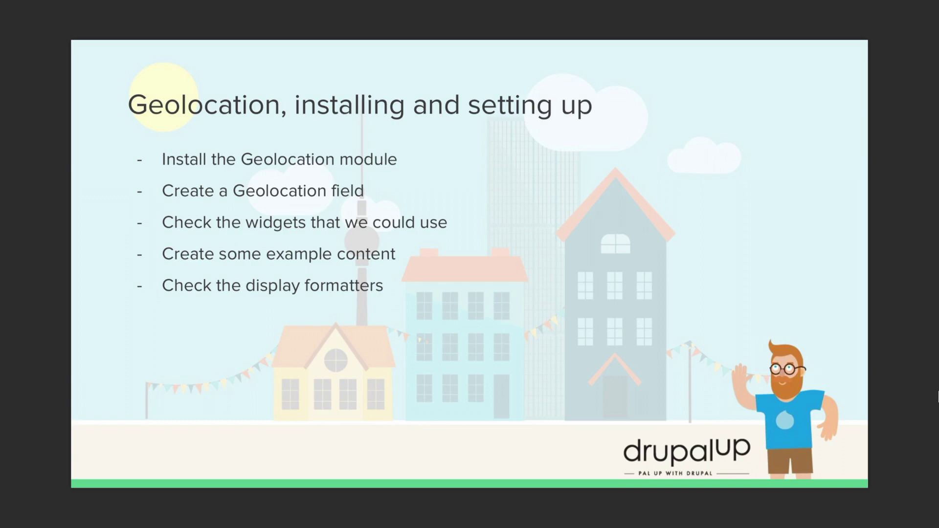
# - Switch from the presentation to the Drupal Up site in Chrome
pyautogui.press('super+Tab')
pyautogui.press('super+Tab')
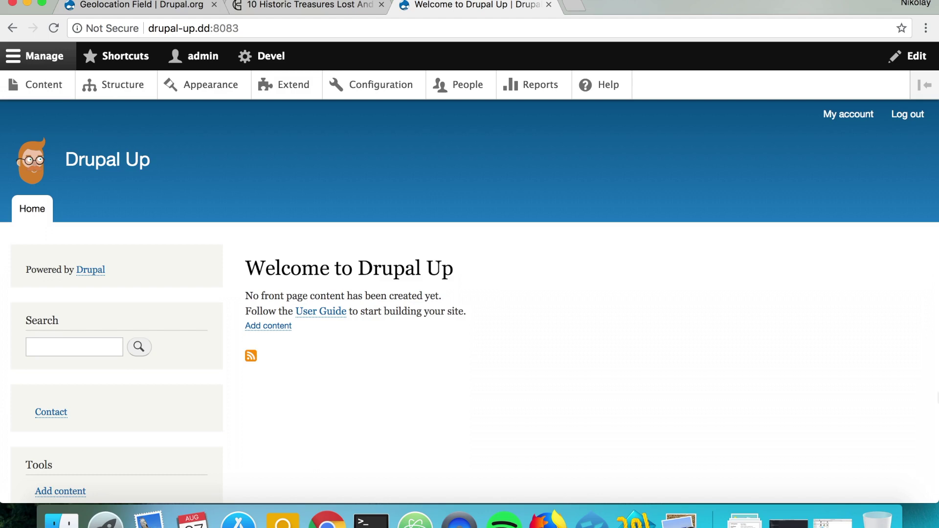
# - Check the 'geolocation' project name on Drupal.org, then open a drupal-up.dd console from Acquia Dev Desktop
pyautogui.click(163, 8)
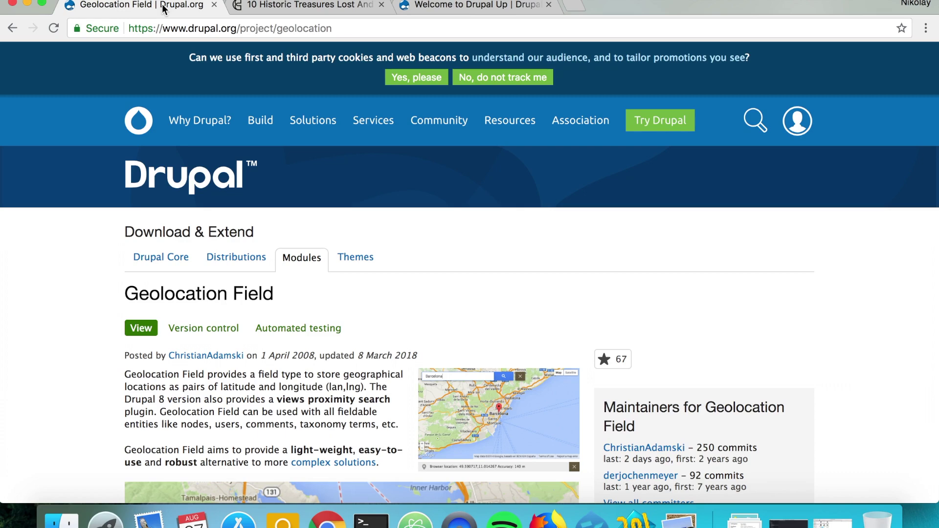
pyautogui.doubleClick(309, 29)
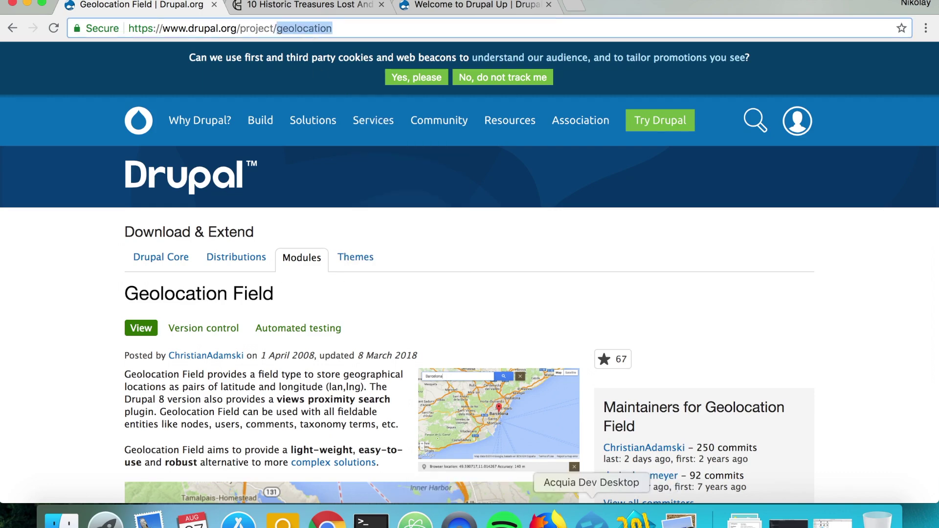
pyautogui.click(592, 520)
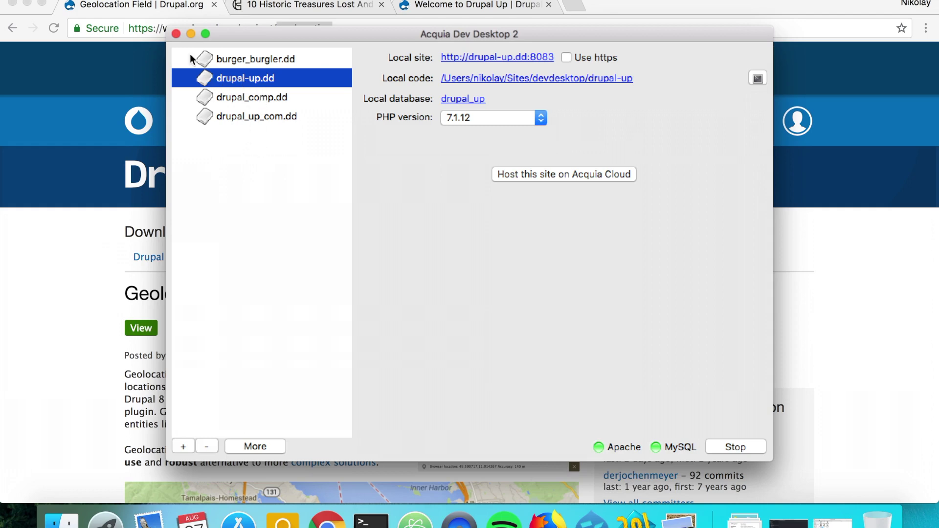
pyautogui.moveTo(242, 32); pyautogui.dragTo(229, 47)
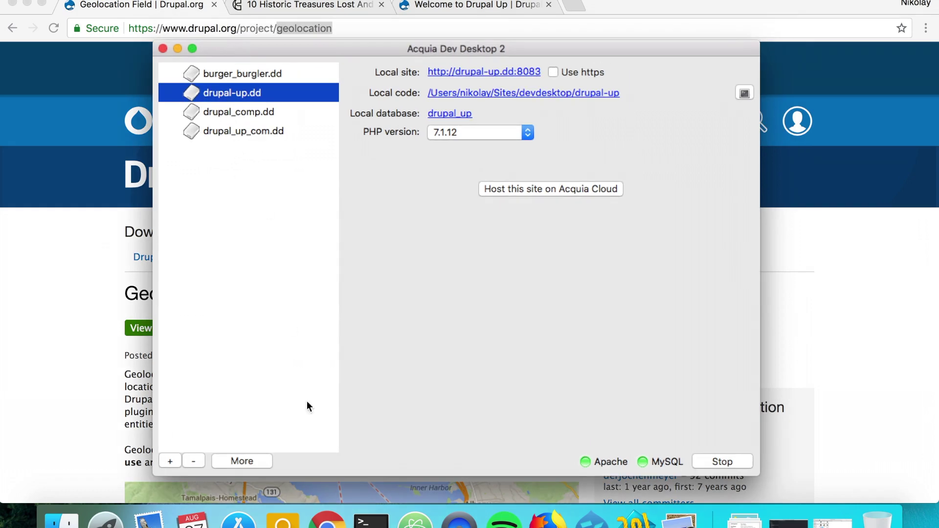
pyautogui.click(261, 462)
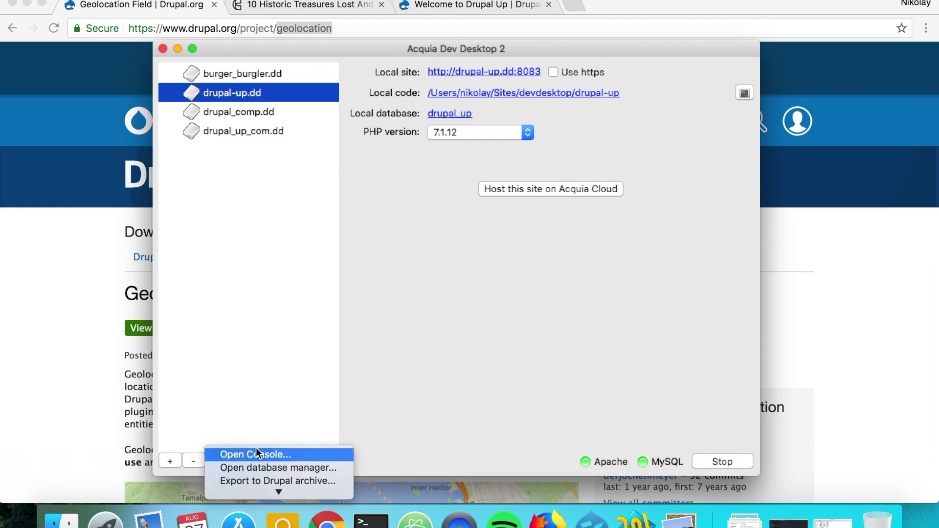
pyautogui.click(256, 451)
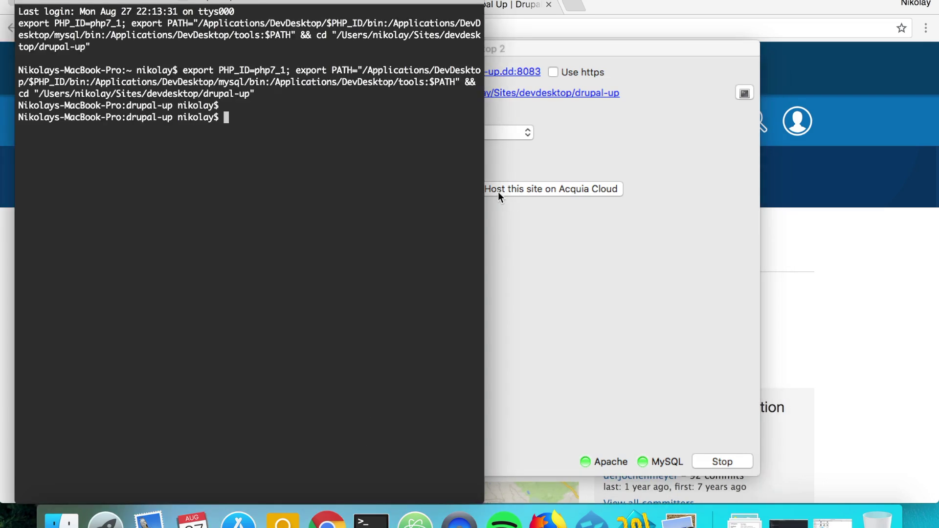
# - Run 'composer require drupal/geolocation' in Terminal to download geolocation 1.11.0
pyautogui.moveTo(484, 174); pyautogui.dragTo(936, 167)
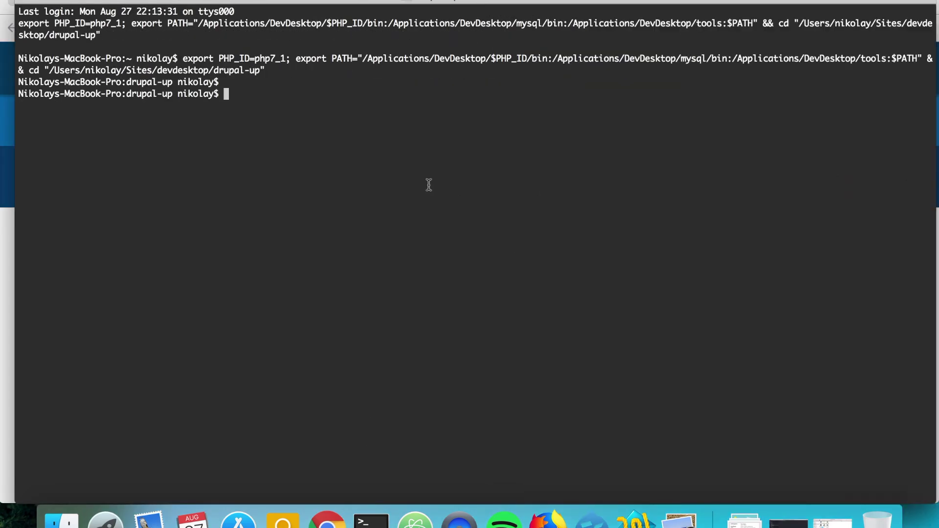
pyautogui.write('composer require ')
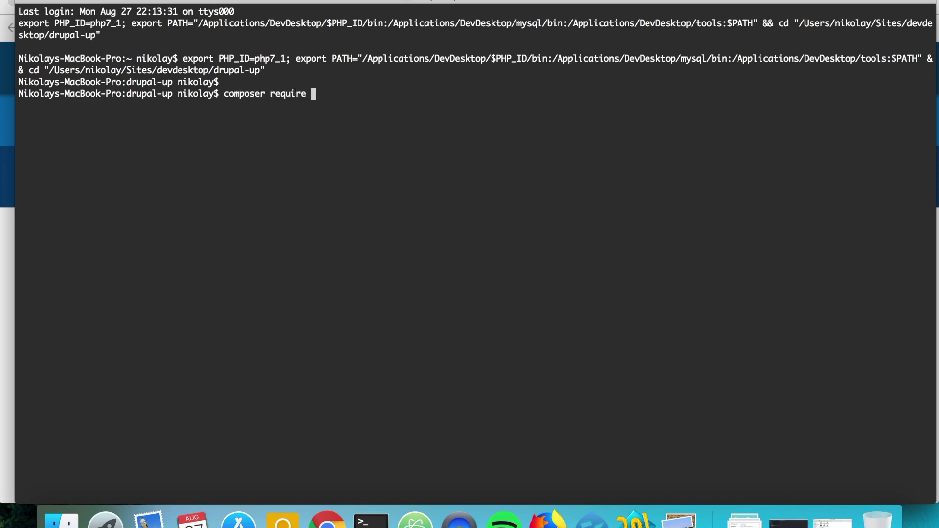
pyautogui.write('drupal/geolocation')
pyautogui.press('Return')
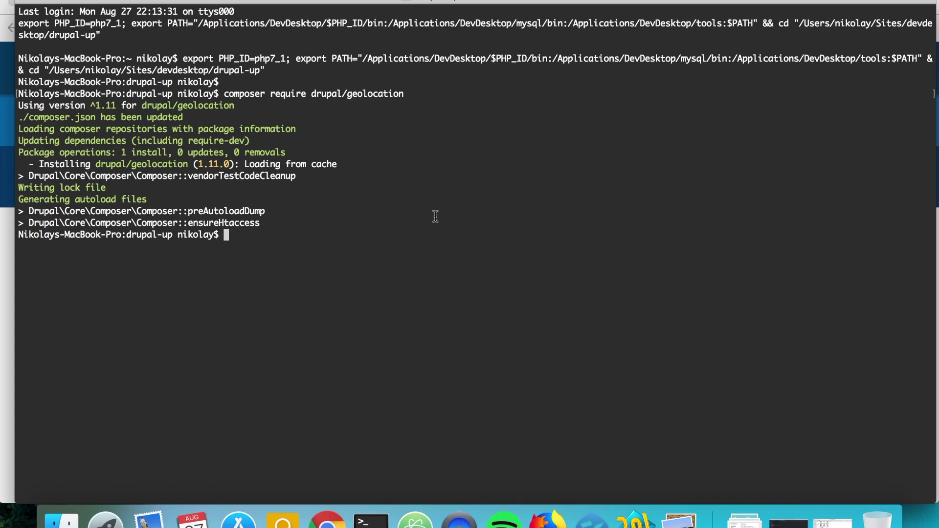
pyautogui.click(325, 519)
# - Find the Geolocation module in Extend by filtering for 'geolo' and install it
pyautogui.click(414, 3)
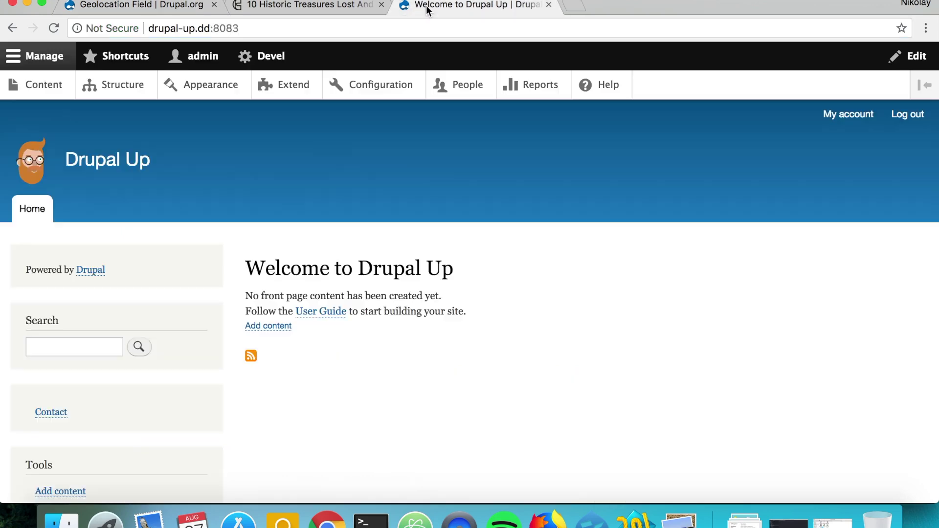
pyautogui.click(303, 96)
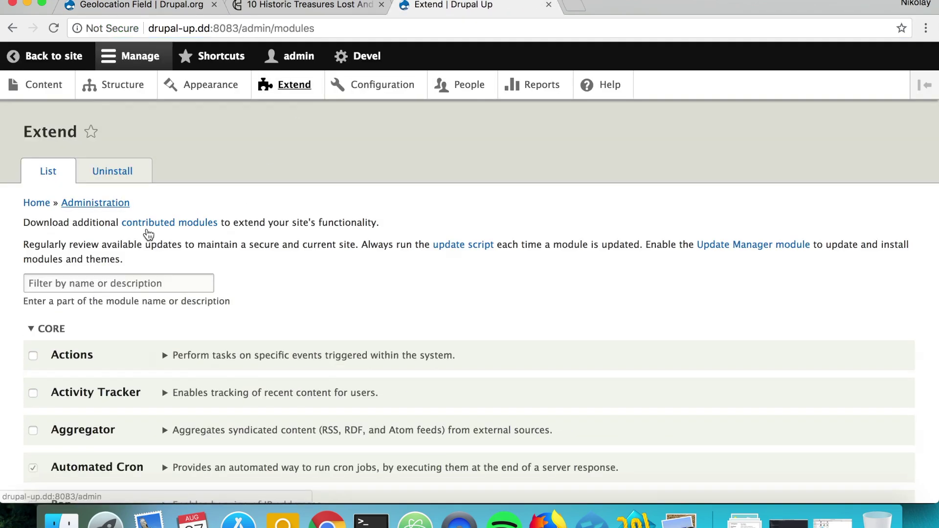
pyautogui.click(150, 282)
pyautogui.write('geolo')
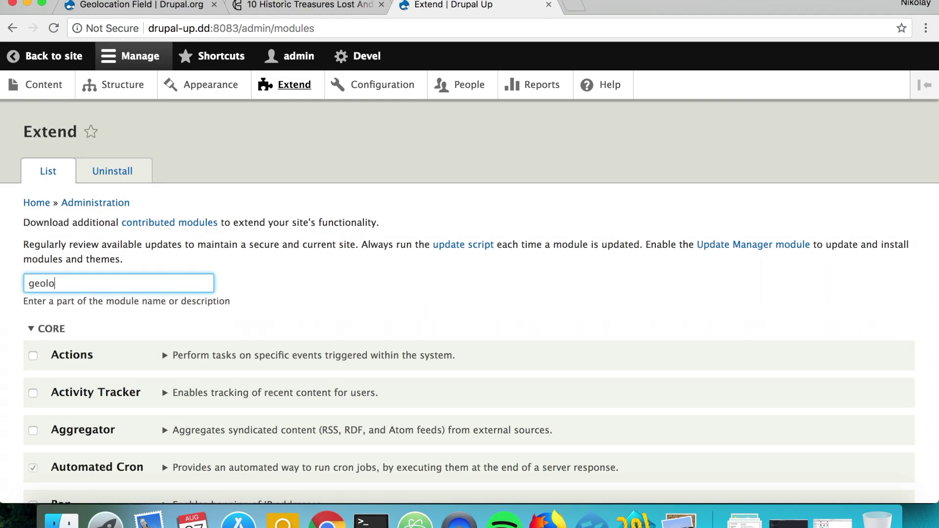
pyautogui.click(113, 356)
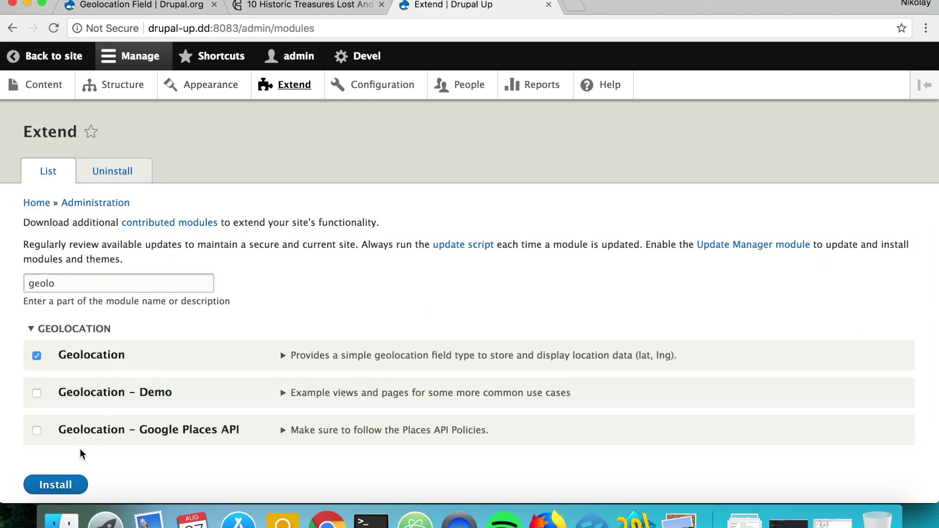
pyautogui.click(71, 483)
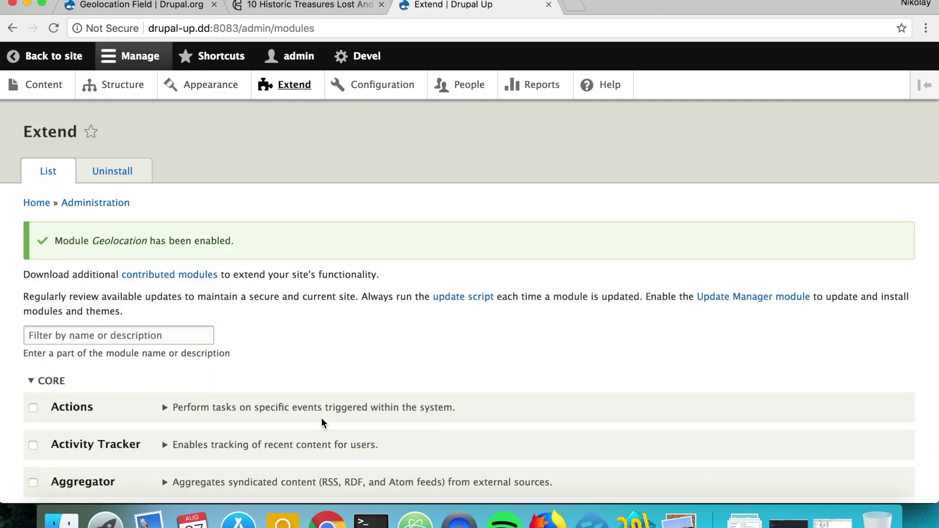
pyautogui.click(126, 87)
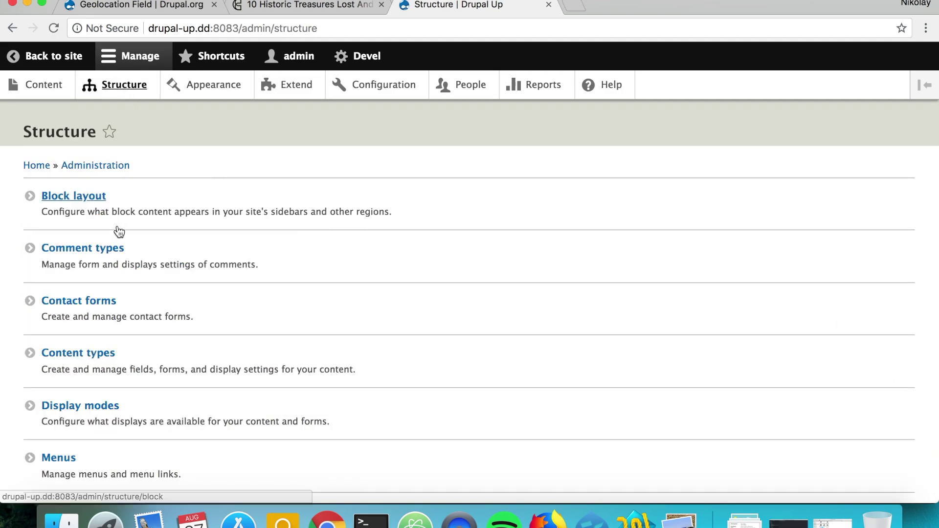
# - Start a new content type named 'Treasure' with preview before submitting disabled
pyautogui.click(173, 366)
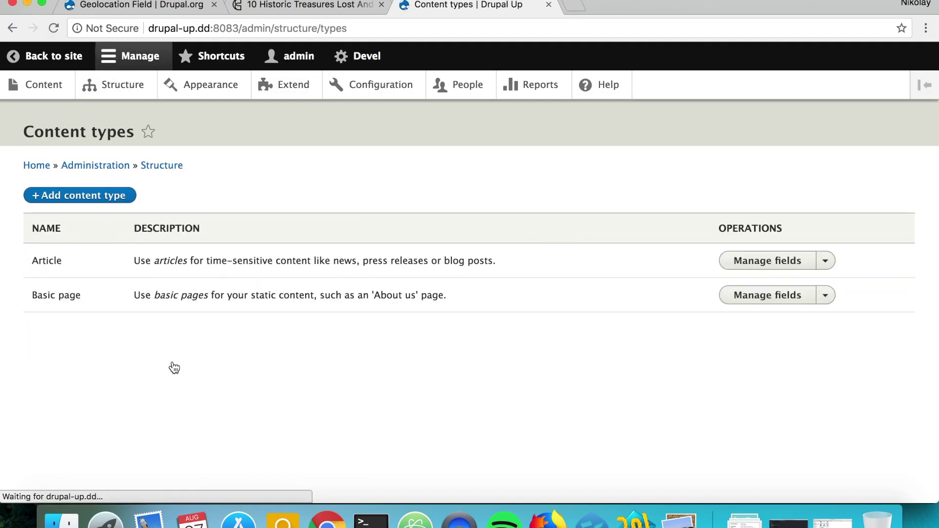
pyautogui.click(113, 195)
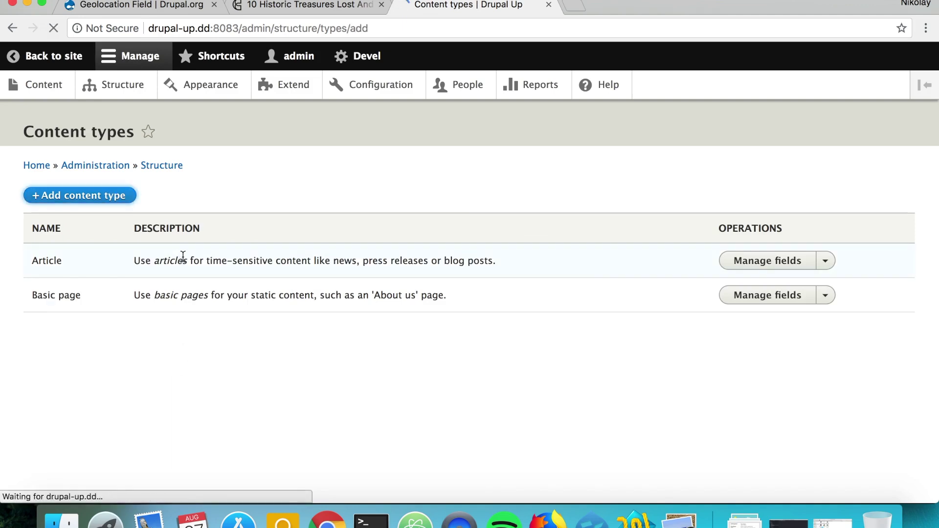
pyautogui.click(128, 226)
pyautogui.write('Treasure')
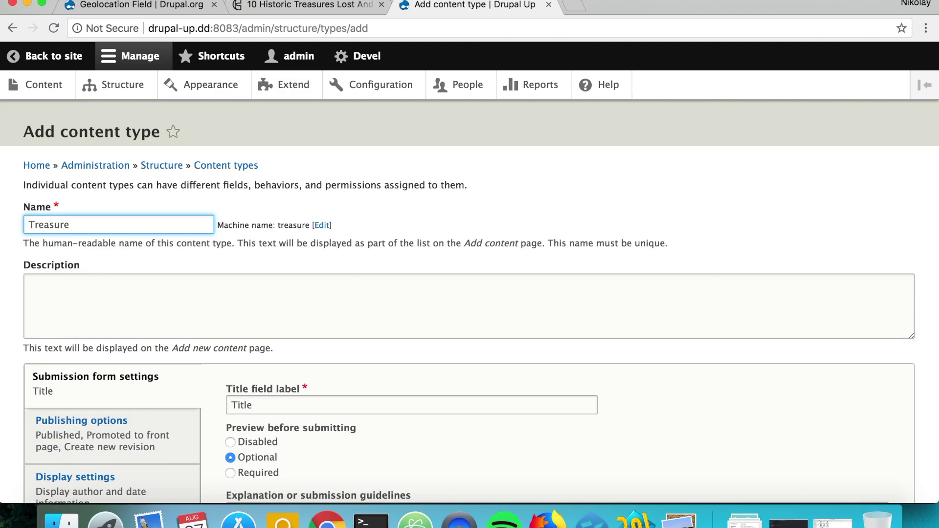
pyautogui.scroll(-5, 126, 218)
pyautogui.click(242, 332)
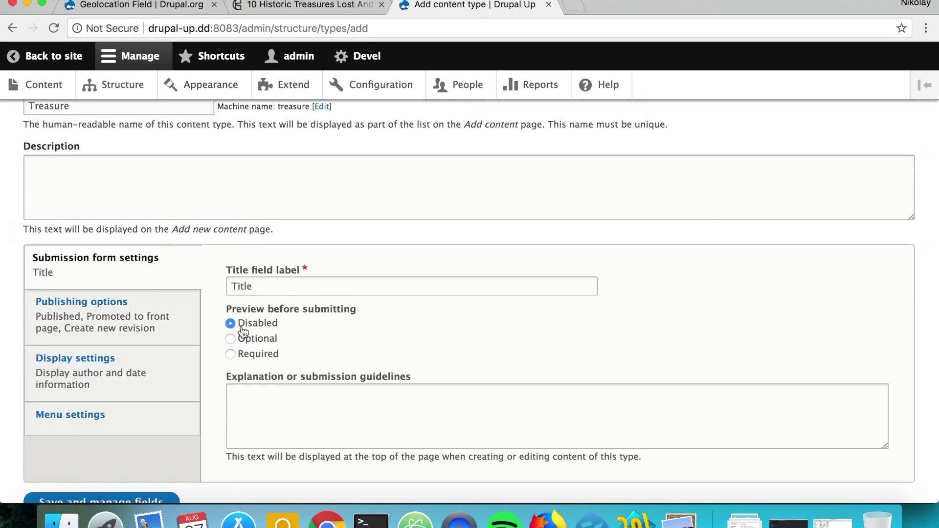
# - Describe it as 'The most famous treasures in the world.' and save, going to Manage fields
pyautogui.scroll(5, 244, 331)
pyautogui.click(214, 294)
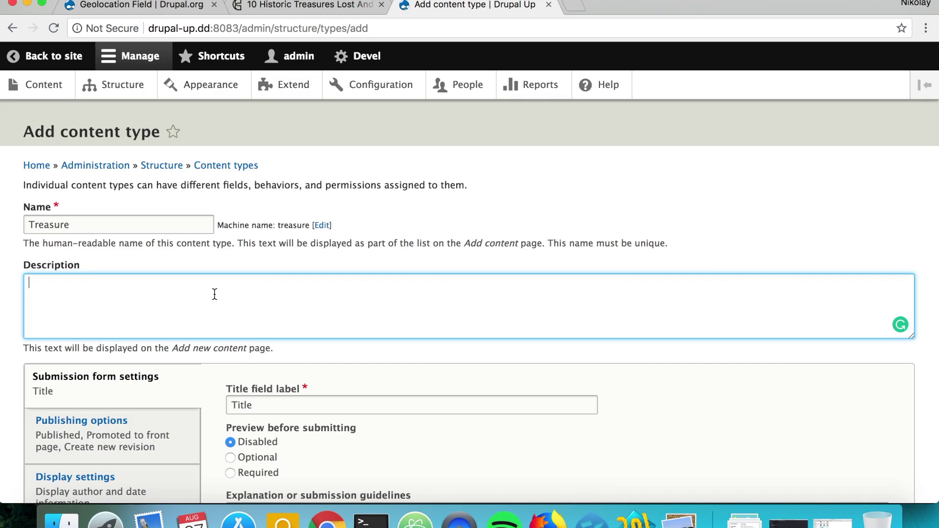
pyautogui.write('The most famous treasure')
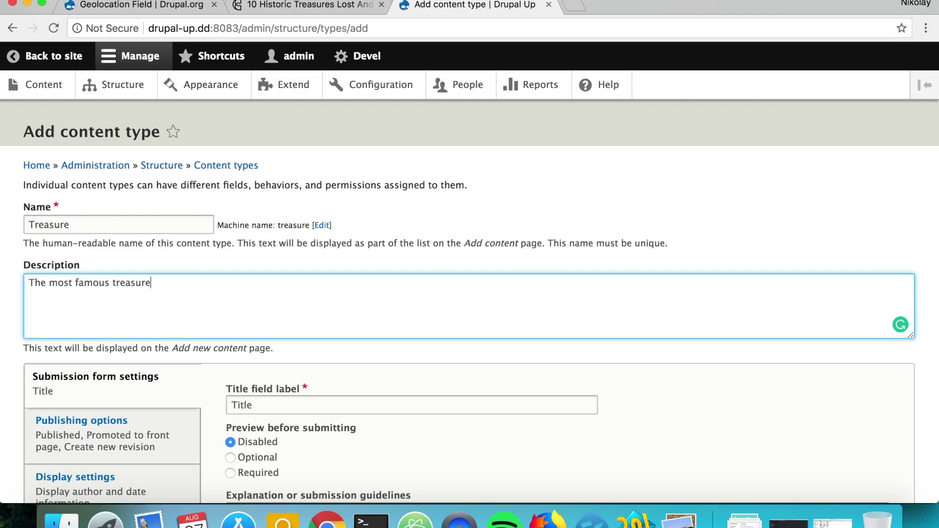
pyautogui.write('s in the w')
pyautogui.write('orld')
pyautogui.press('BackSpace')
pyautogui.write('d.')
pyautogui.scroll(-5, 293, 326)
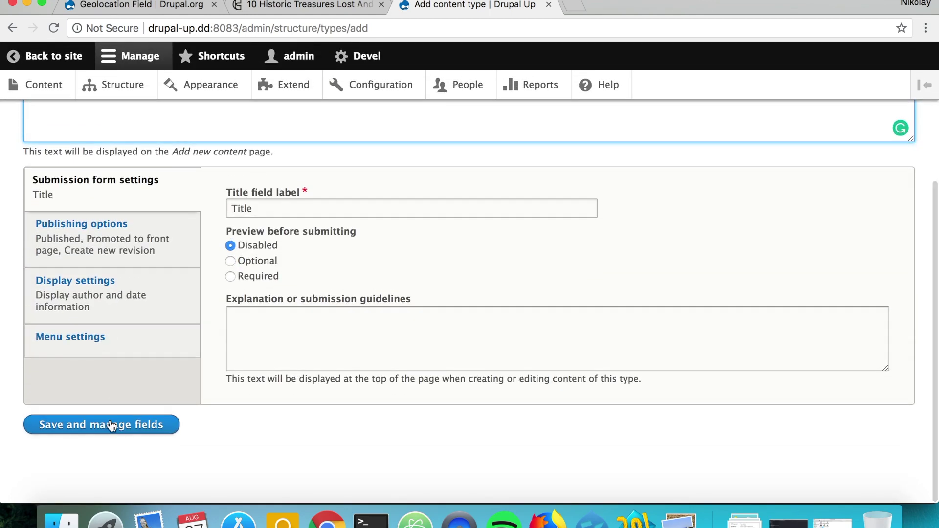
pyautogui.click(111, 425)
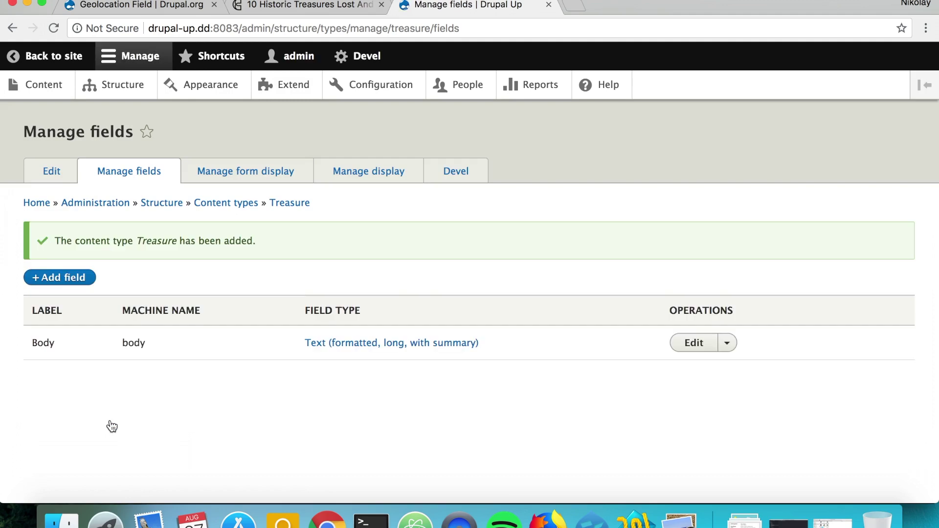
# - Add a Geolocation field labelled 'Location' to the Treasure type
pyautogui.click(72, 280)
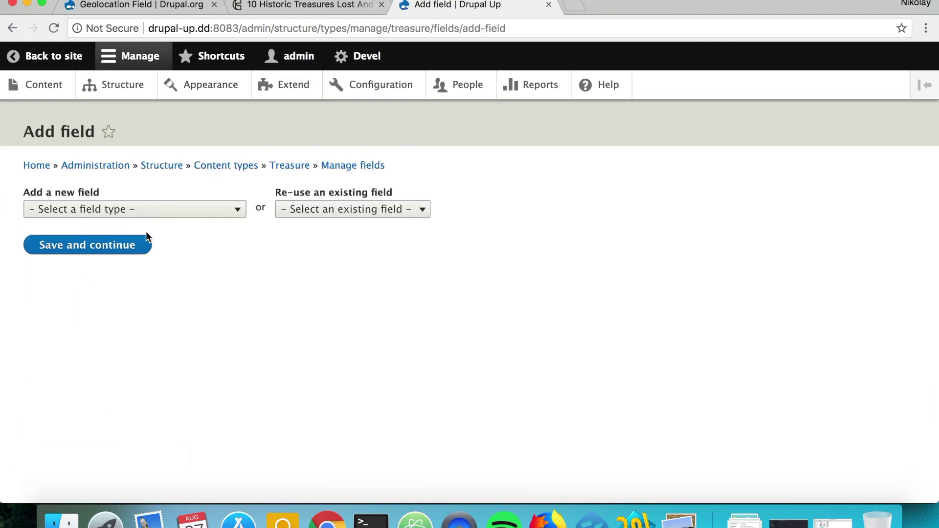
pyautogui.click(152, 210)
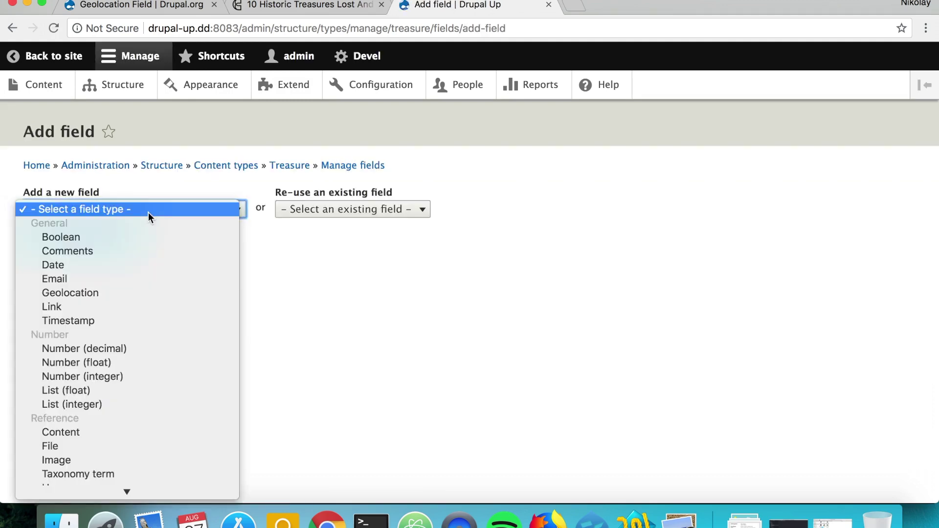
pyautogui.click(118, 292)
pyautogui.click(106, 258)
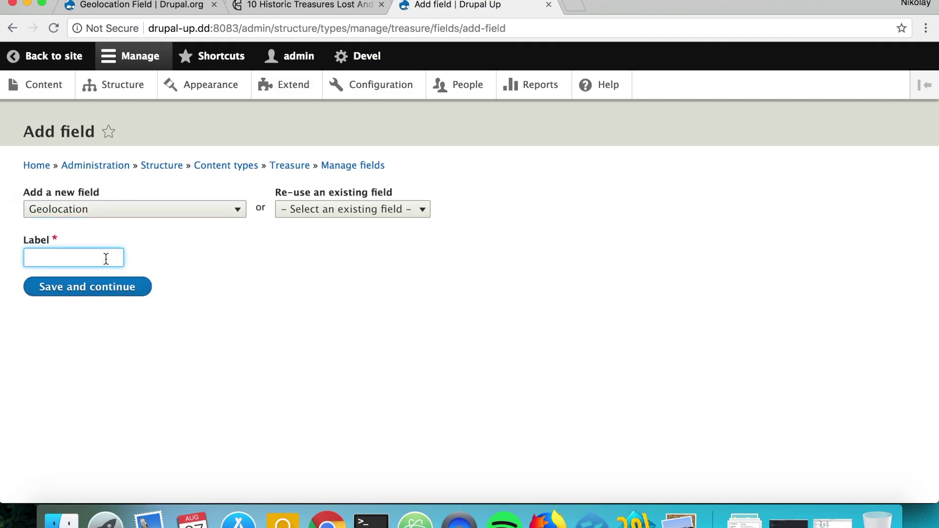
pyautogui.write('Location')
pyautogui.click(137, 295)
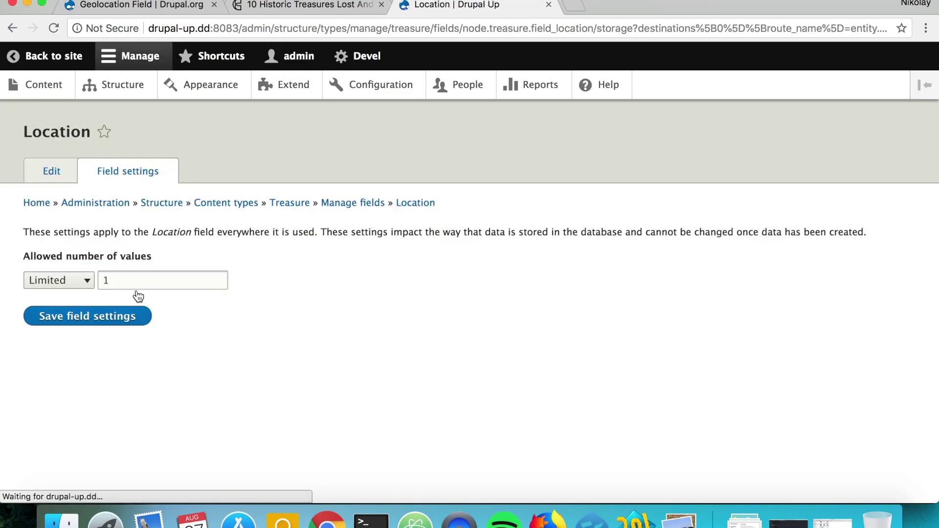
# - Save the Location field's storage settings and its field settings
pyautogui.click(129, 322)
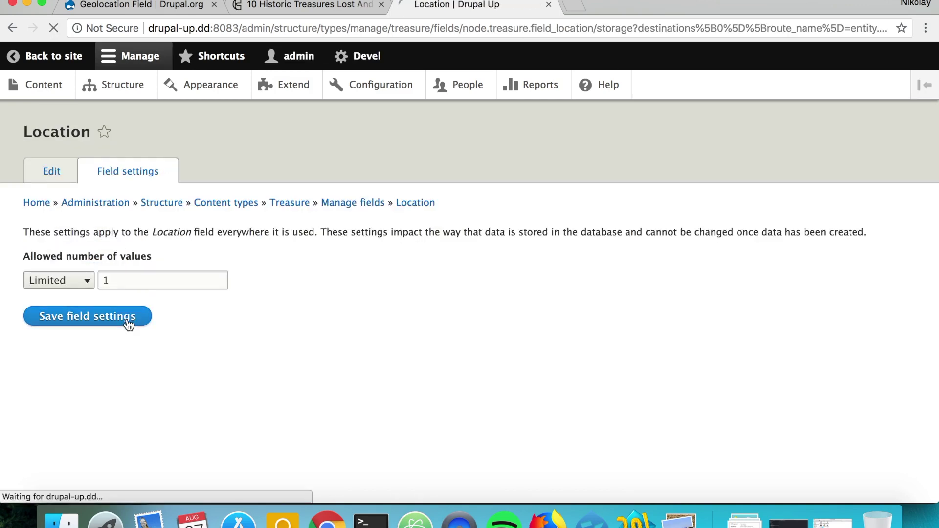
pyautogui.scroll(-5, 129, 325)
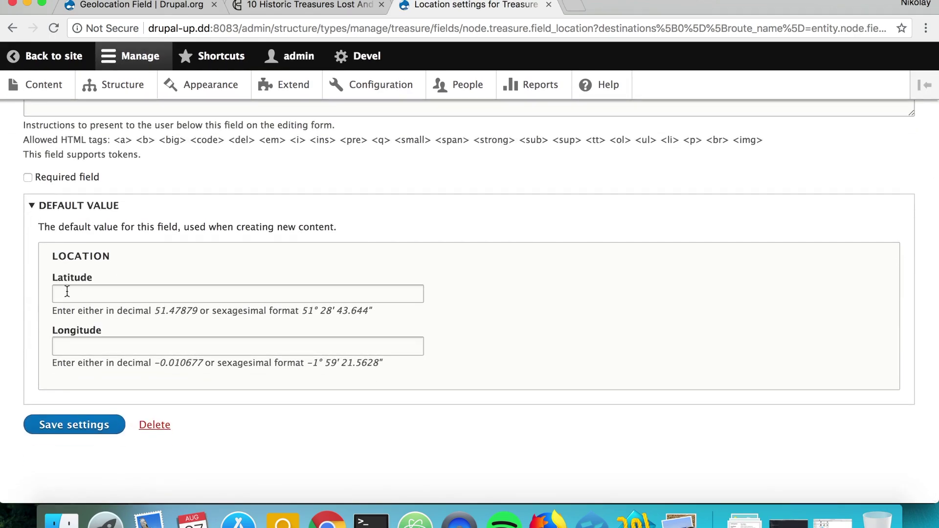
pyautogui.click(96, 425)
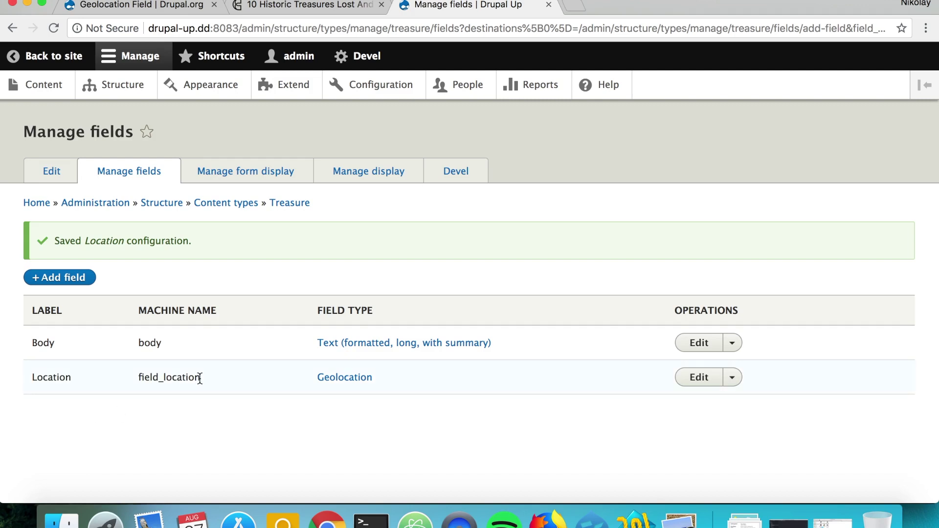
# - Open a blank Create Treasure form in a new tab to view its Latitude and Longitude inputs
pyautogui.keyDown('super'); pyautogui.click(45, 90); pyautogui.keyUp('super')
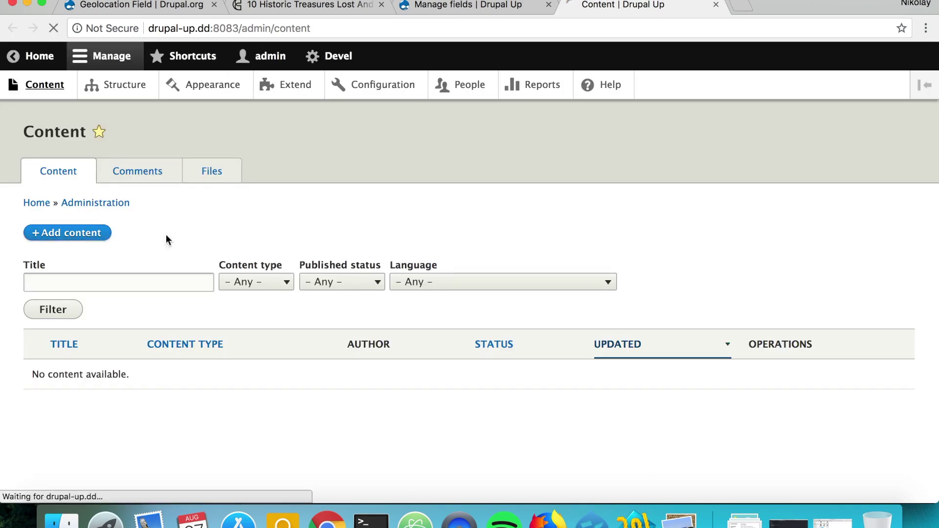
pyautogui.click(278, 321)
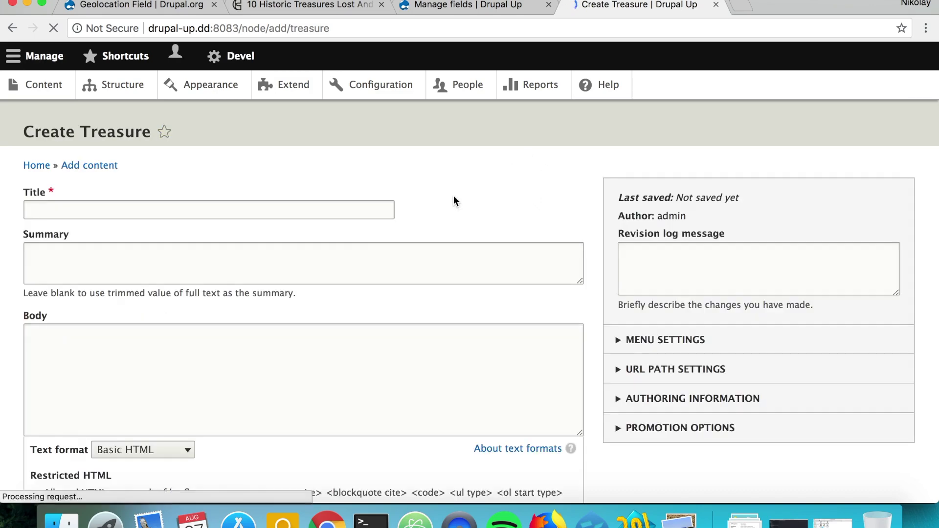
pyautogui.scroll(-5, 368, 243)
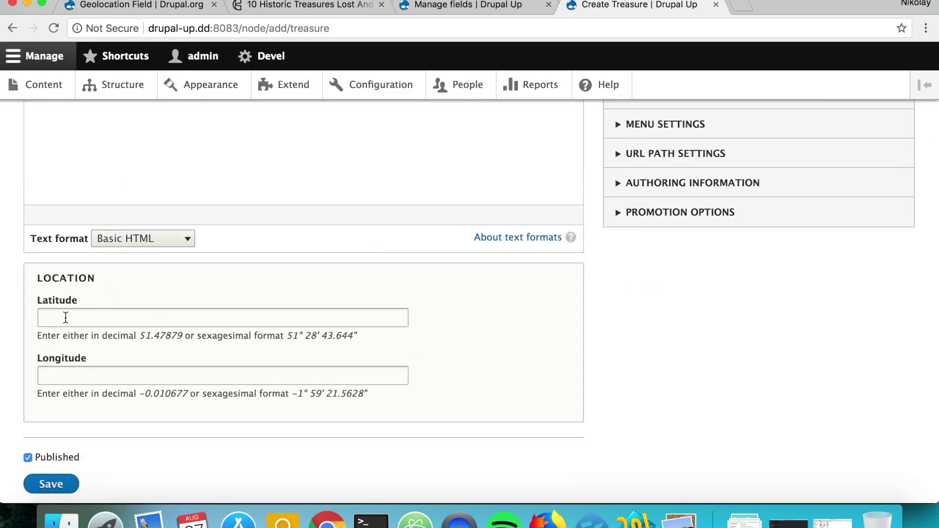
pyautogui.click(440, 8)
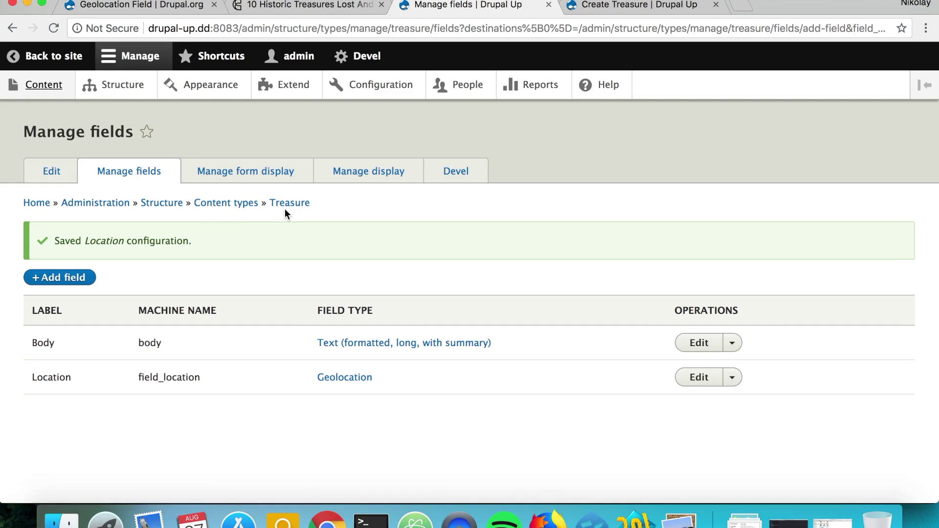
# - Set the Location widget to Geolocation HTML5 in Manage form display and save
pyautogui.click(283, 178)
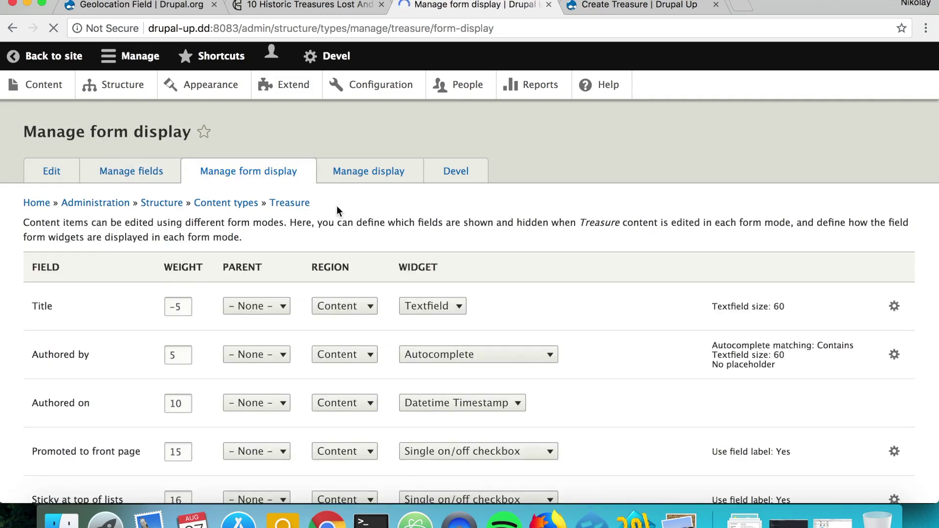
pyautogui.scroll(-5, 337, 212)
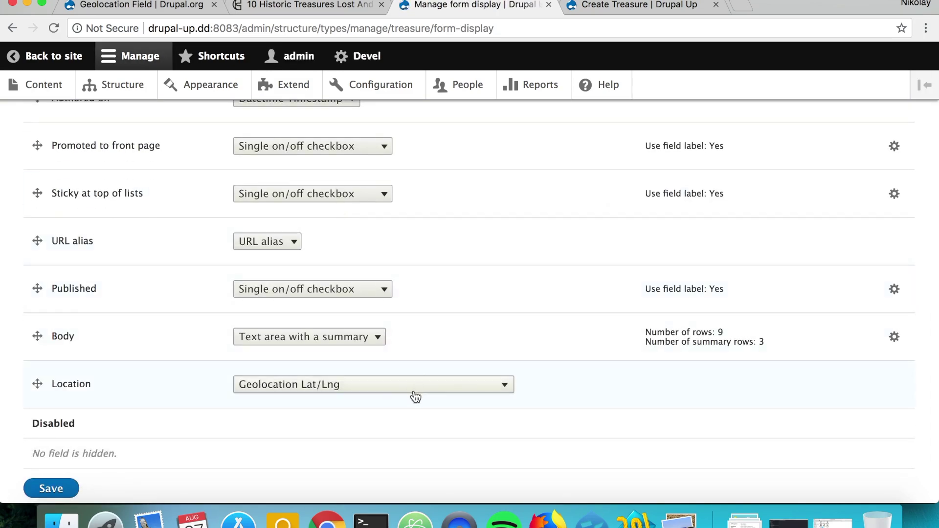
pyautogui.click(413, 391)
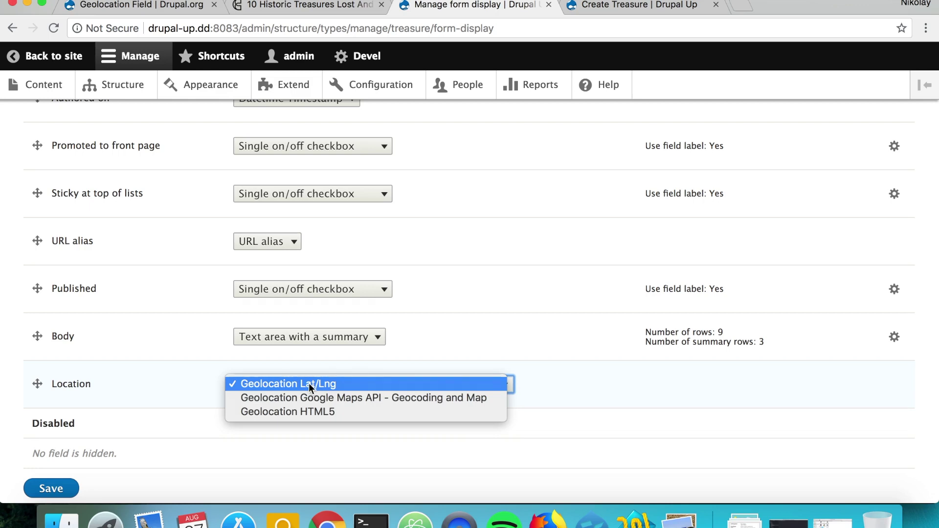
pyautogui.click(289, 413)
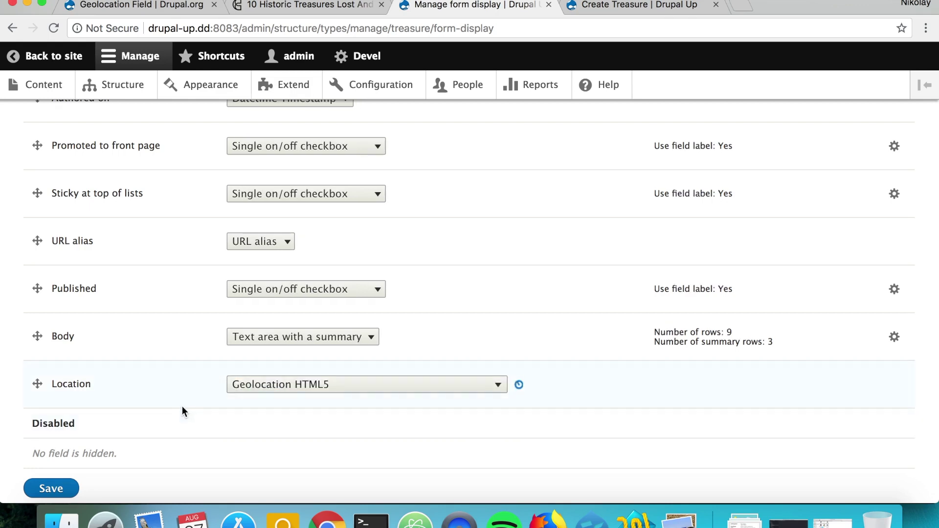
pyautogui.click(51, 488)
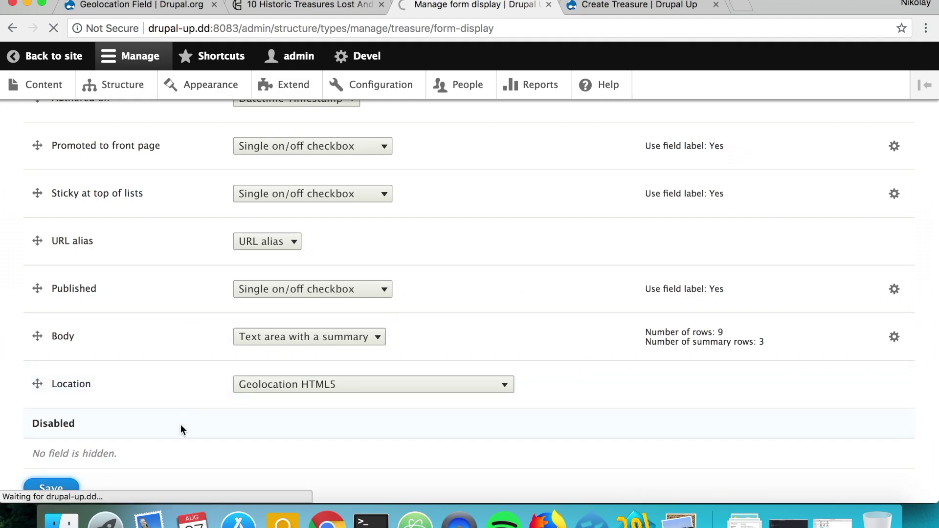
pyautogui.scroll(-10, 169, 454)
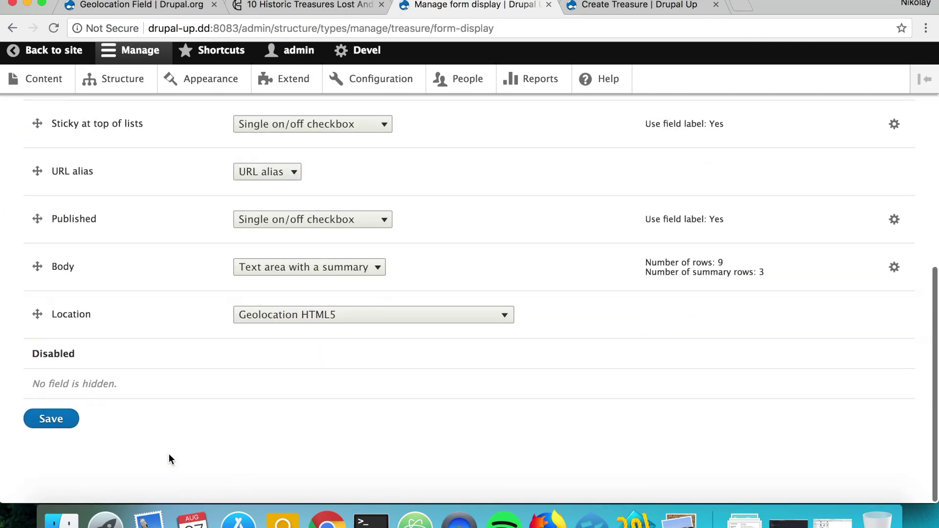
pyautogui.click(600, 9)
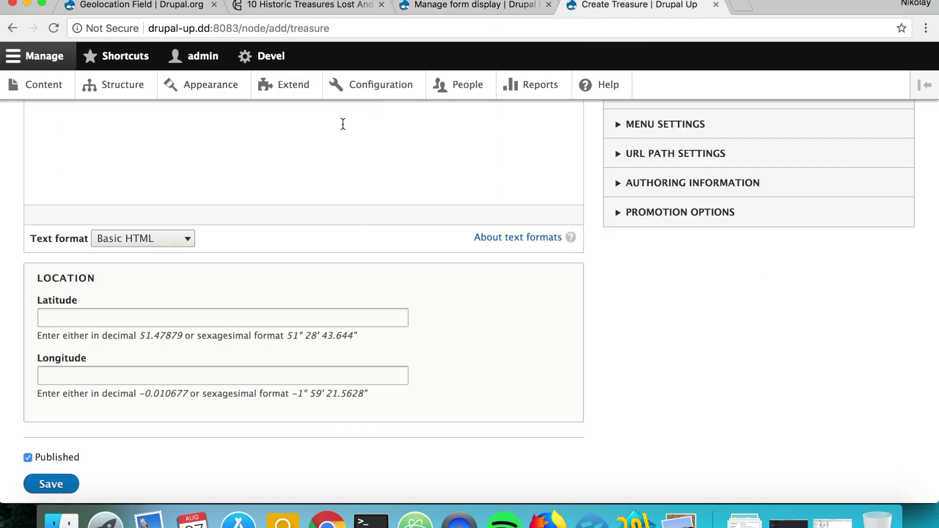
# - Reload the Create Treasure form to see the Get browser location widget
pyautogui.press('super+r')
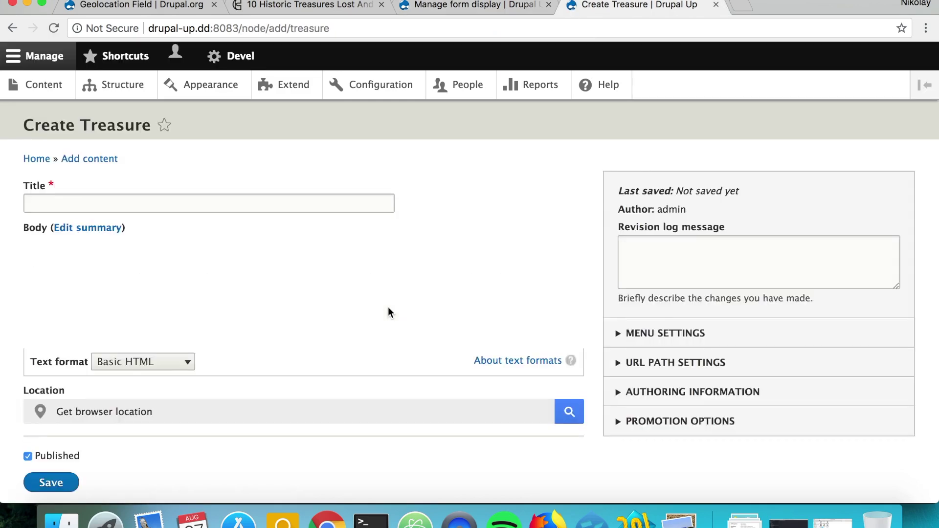
pyautogui.scroll(-5, 389, 312)
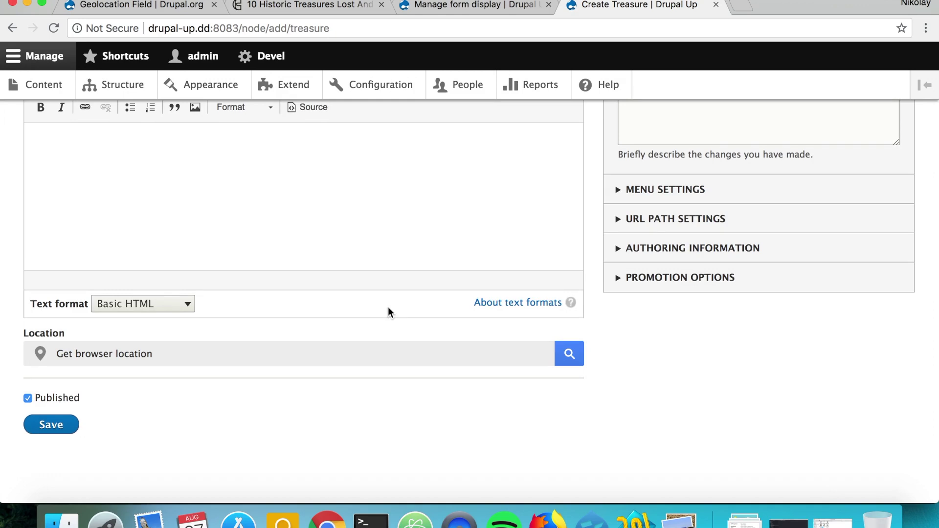
pyautogui.click(490, 10)
# - Set Location's widget to 'Geolocation Google Maps API - Geocoding and Map' and save
pyautogui.click(320, 323)
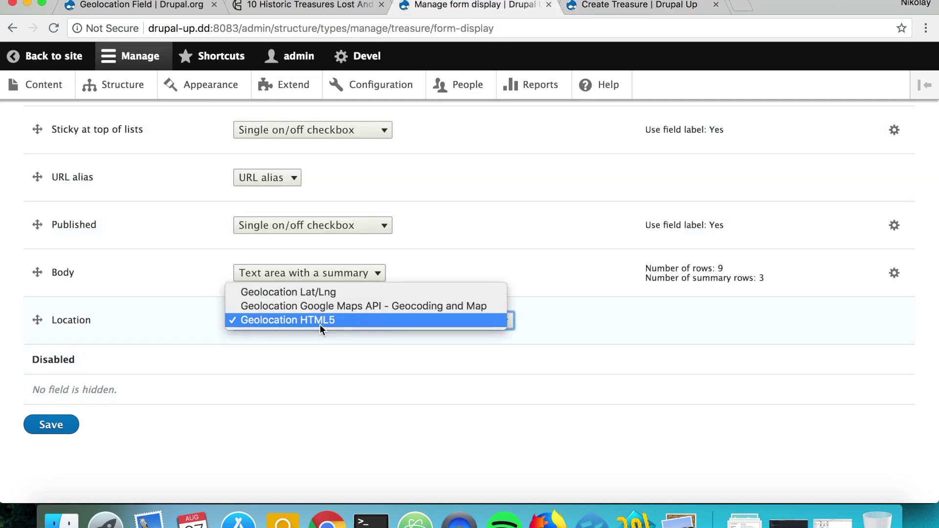
pyautogui.click(295, 307)
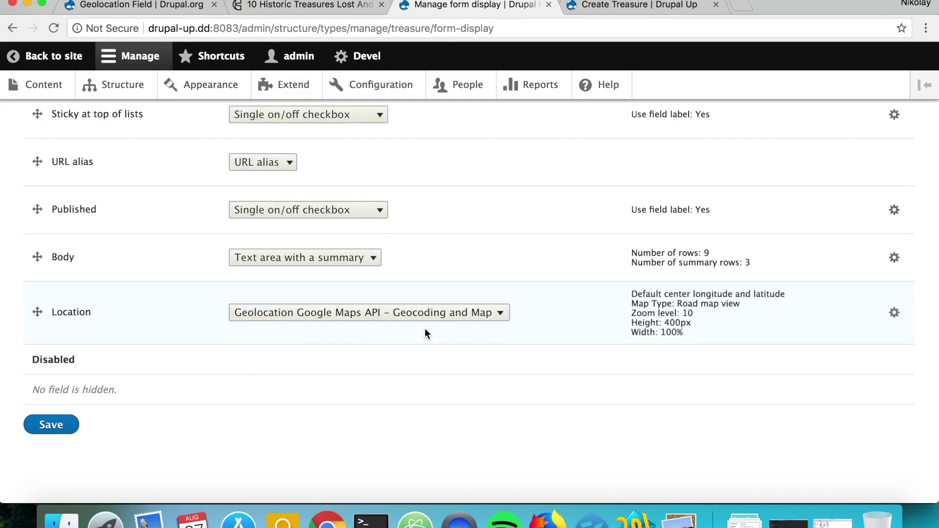
pyautogui.click(70, 433)
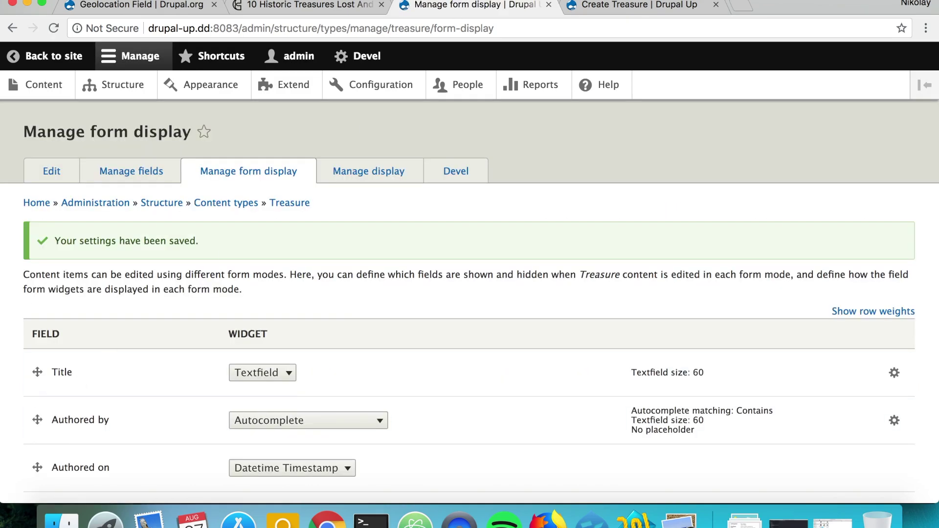
# - Back on Create Treasure, zoom the Location map out two levels, pan to Western Europe, and mark Paris
pyautogui.click(611, 7)
pyautogui.scroll(-4, 648, 395)
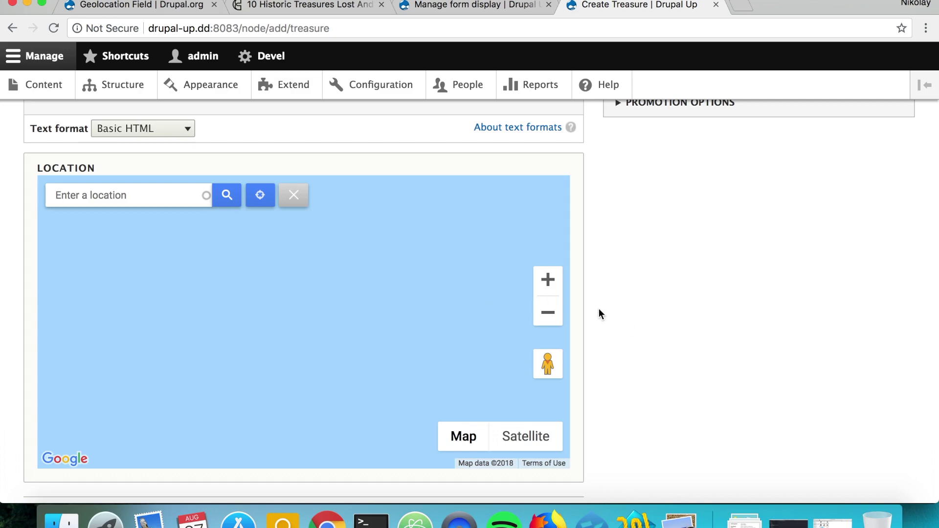
pyautogui.click(549, 315)
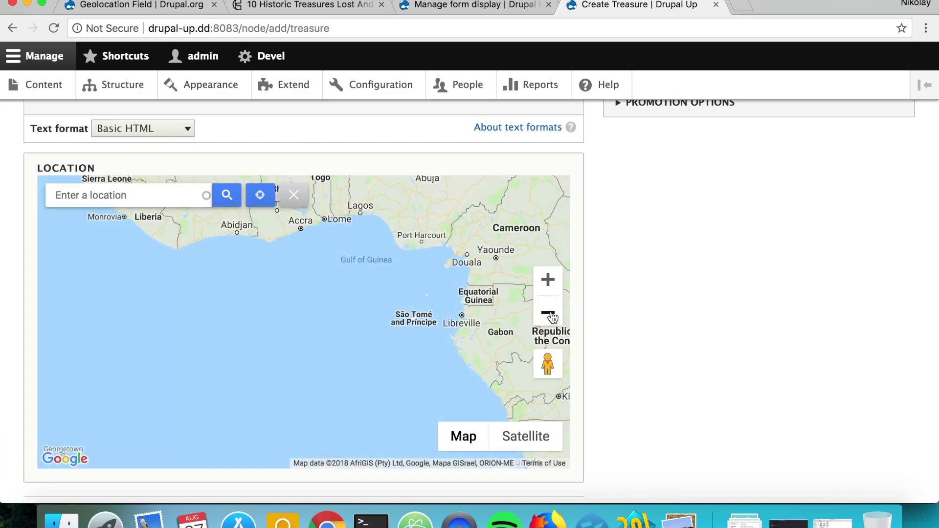
pyautogui.click(549, 315)
pyautogui.moveTo(380, 207); pyautogui.dragTo(406, 346)
pyautogui.moveTo(342, 196); pyautogui.dragTo(318, 323)
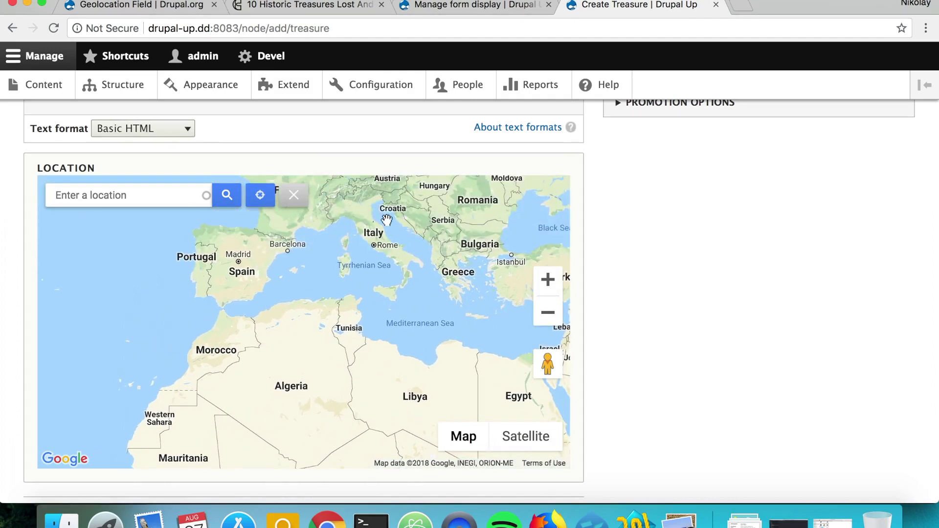
pyautogui.moveTo(318, 176); pyautogui.dragTo(306, 235)
pyautogui.click(303, 233)
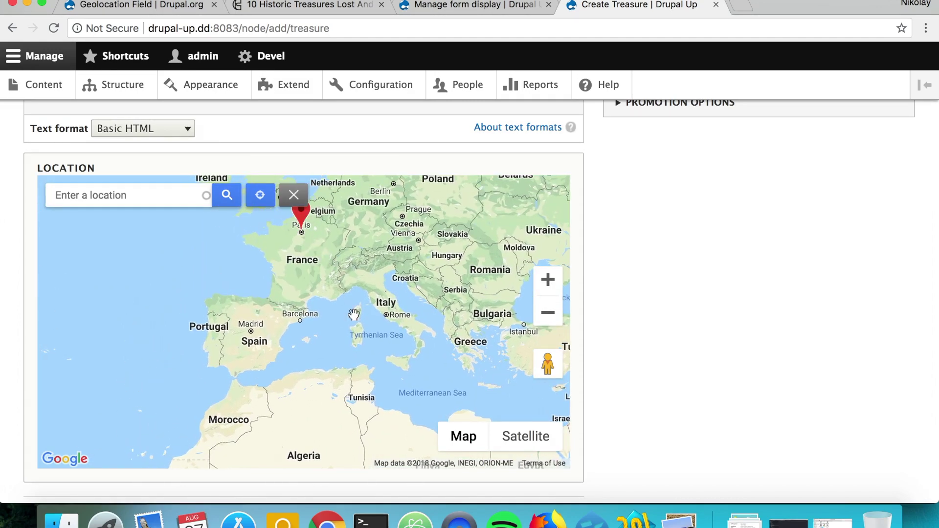
pyautogui.scroll(1, 617, 303)
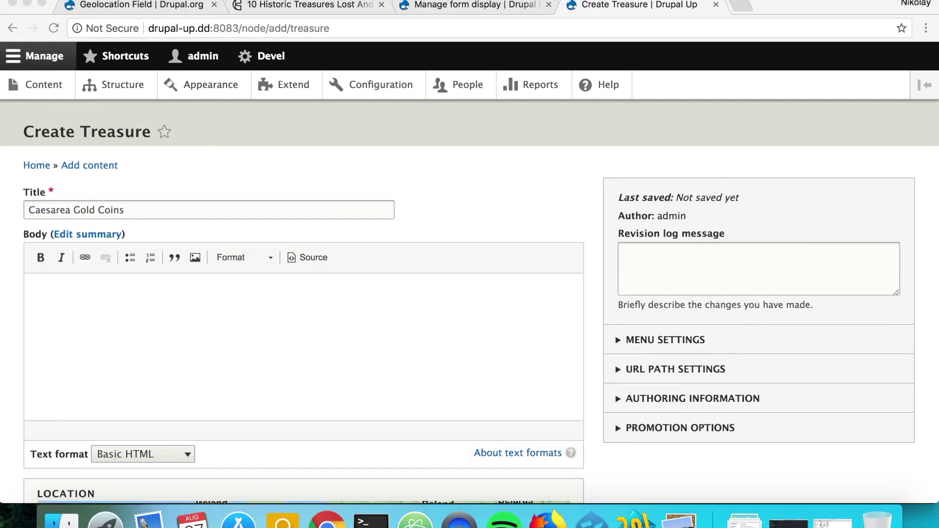
# - Paste the Caesarea Gold Coins description, set its map location in central Israel, and save it
pyautogui.hotkey('ctrl', 'v')
pyautogui.scroll(-5, 303, 293)
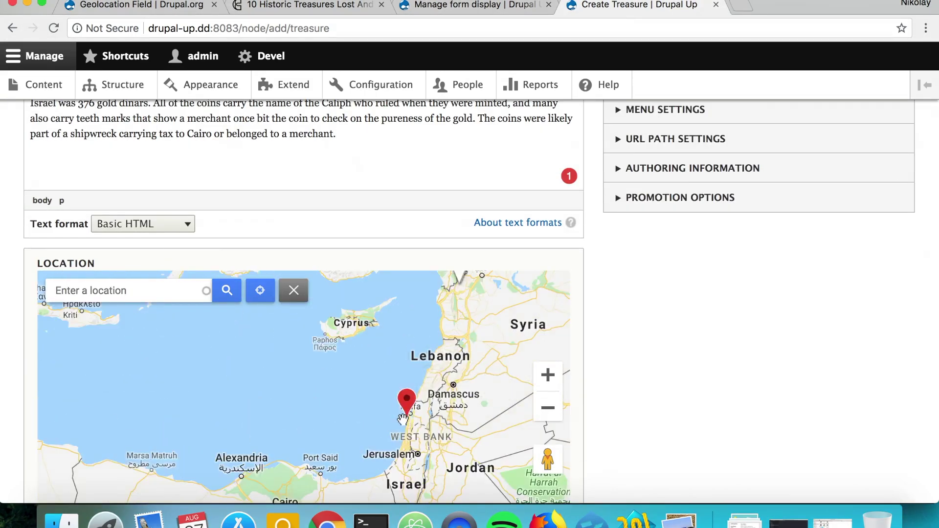
pyautogui.click(403, 418)
pyautogui.moveTo(403, 418)
pyautogui.mouseDown()
pyautogui.moveTo(351, 470)
pyautogui.moveTo(402, 418)
pyautogui.moveTo(394, 385)
pyautogui.mouseUp()
pyautogui.scroll(-5, 62, 440)
pyautogui.click(53, 424)
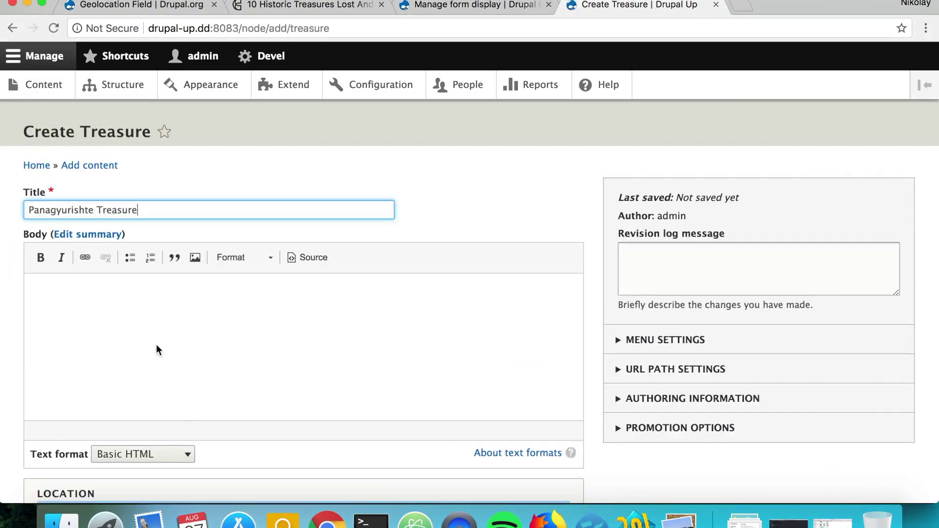
# - Look up Bulgaria on the map for the Panagyurishte Treasure, then start a new Treasure item
pyautogui.scroll(-5, 142, 277)
pyautogui.write('Bulgaria')
pyautogui.click(293, 256)
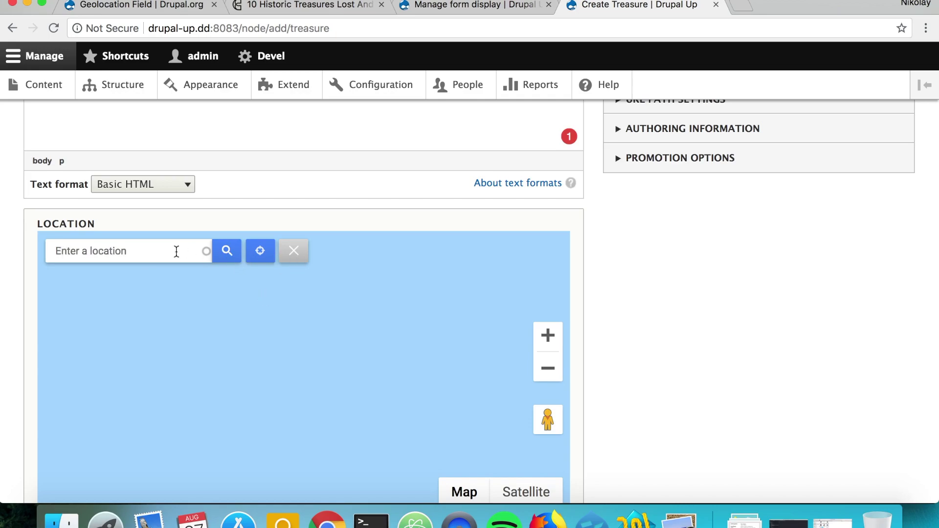
pyautogui.scroll(5, 440, 386)
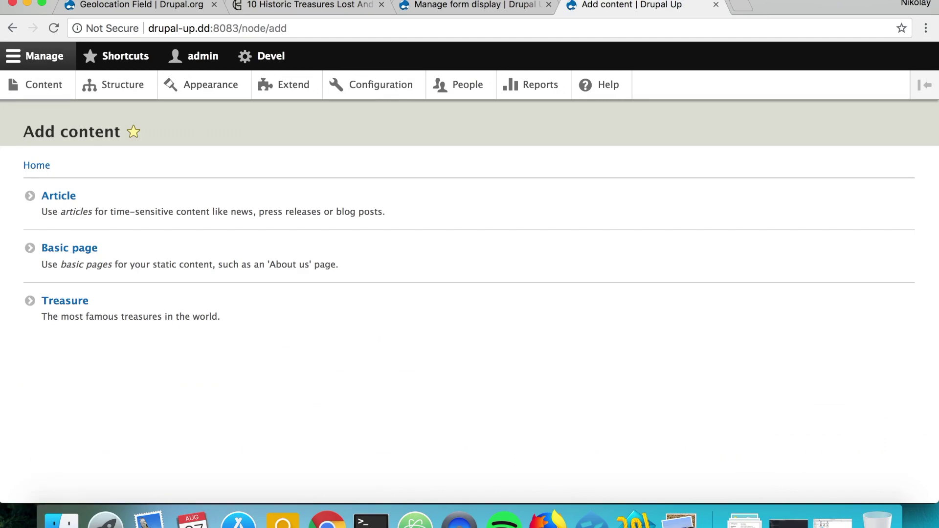
pyautogui.click(65, 300)
# - Title the treasure 'Padmanabhaswamy Temple Treasure' and paste its description into the body
pyautogui.write('Padmanabhaswamy Temple Treasure')
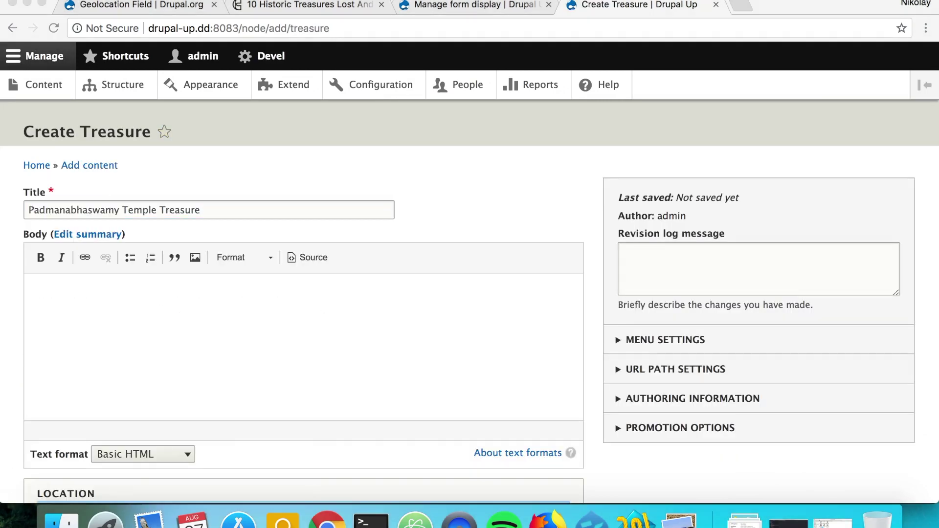
pyautogui.click(220, 318)
pyautogui.press('cmd+v')
pyautogui.scroll(-6, 343, 342)
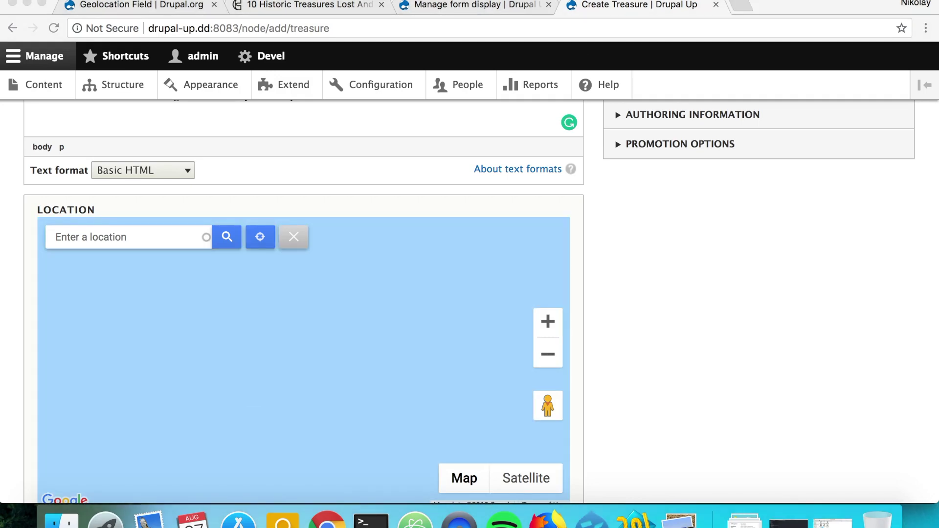
# - Pin the treasure on the map and pan through southern Kerala toward Thiruvananthapuram
pyautogui.scroll(-5, 401, 342)
pyautogui.scroll(3, 318, 313)
pyautogui.click(319, 313)
pyautogui.scroll(2, 399, 347)
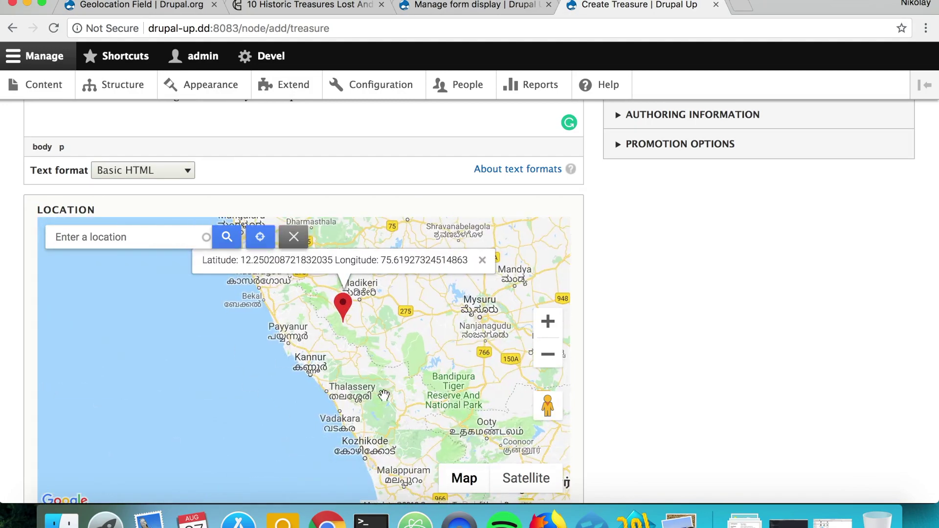
pyautogui.moveTo(399, 347); pyautogui.dragTo(400, 73)
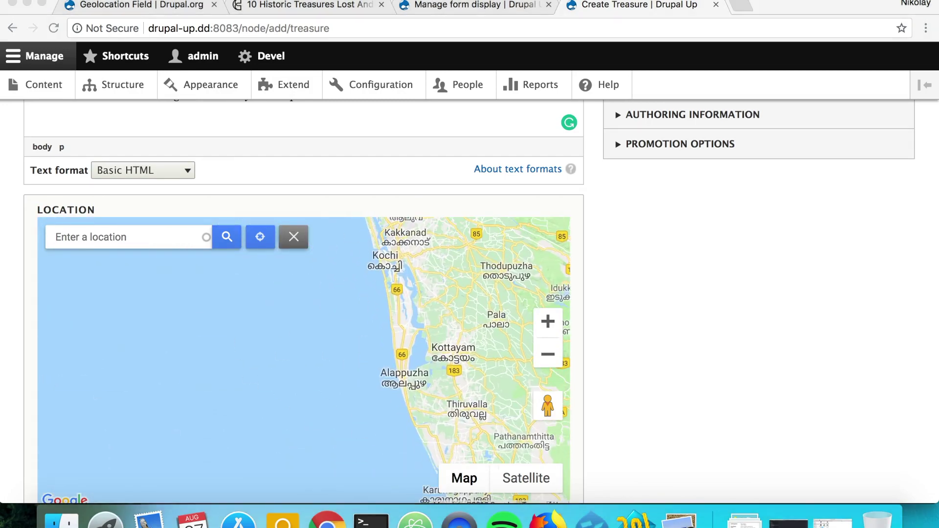
pyautogui.click(548, 354)
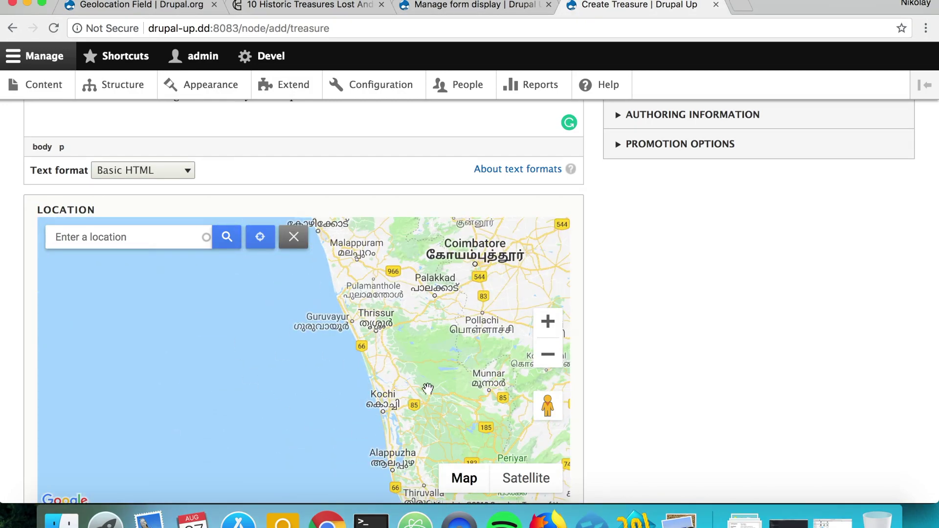
pyautogui.moveTo(376, 430); pyautogui.dragTo(386, 383)
pyautogui.scroll(1, 387, 383)
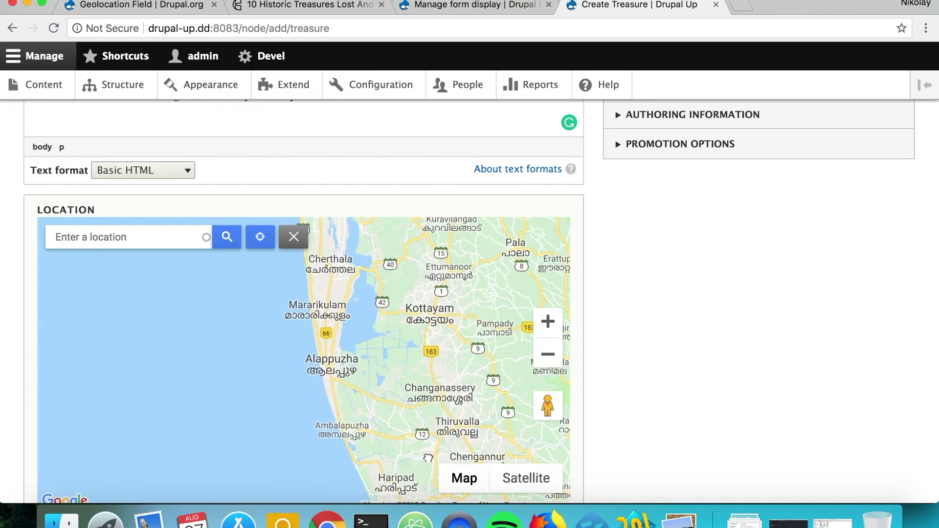
pyautogui.scroll(-2, 343, 367)
pyautogui.moveTo(342, 440); pyautogui.dragTo(342, 269)
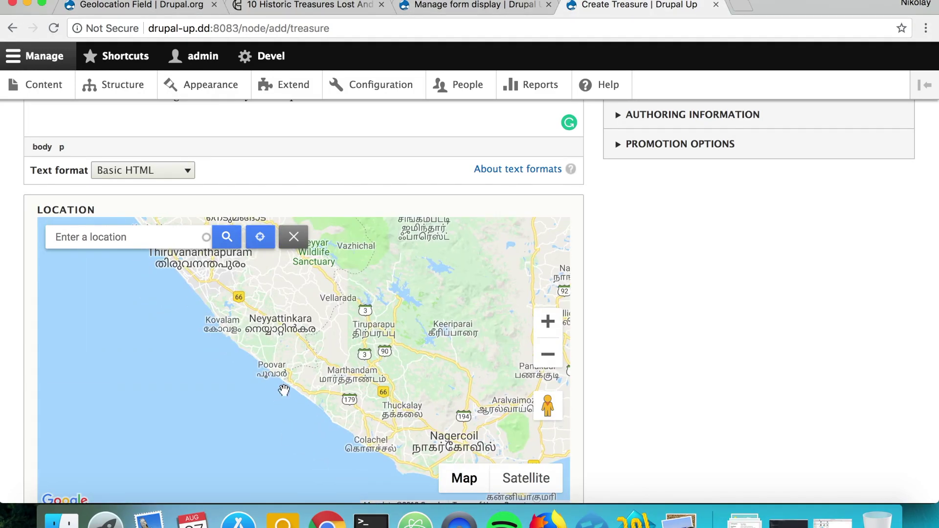
pyautogui.scroll(2, 342, 367)
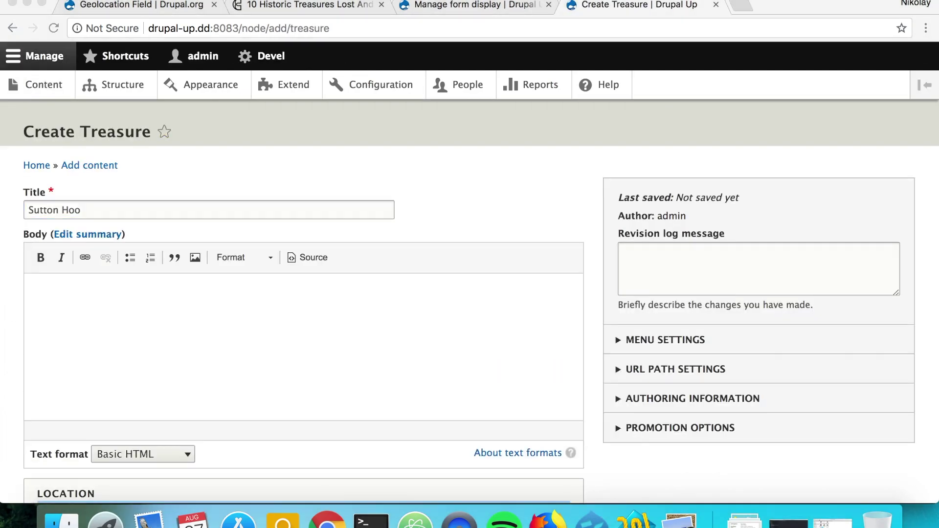
# - Paste the Sutton Hoo description into the body and place its map marker near Melton, Suffolk
pyautogui.click(206, 335)
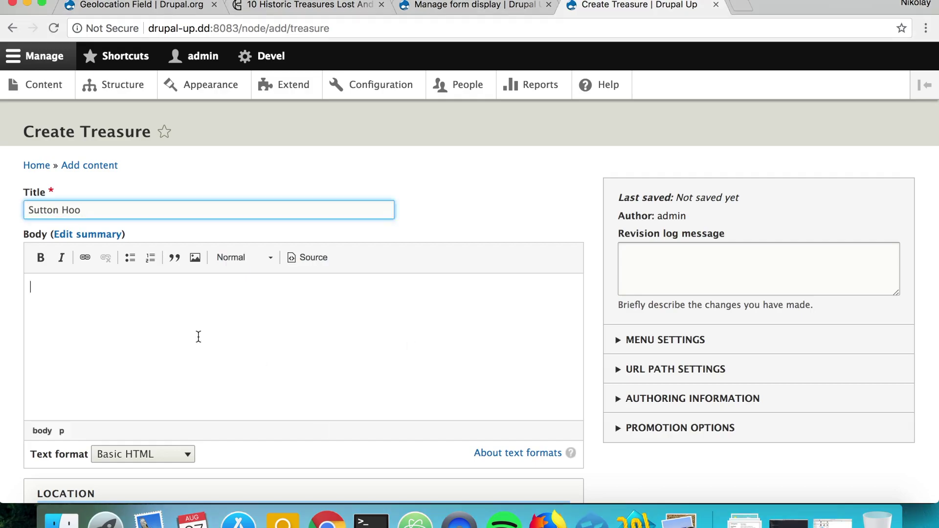
pyautogui.hotkey('ctrl', 'v')
pyautogui.scroll(-5, 206, 335)
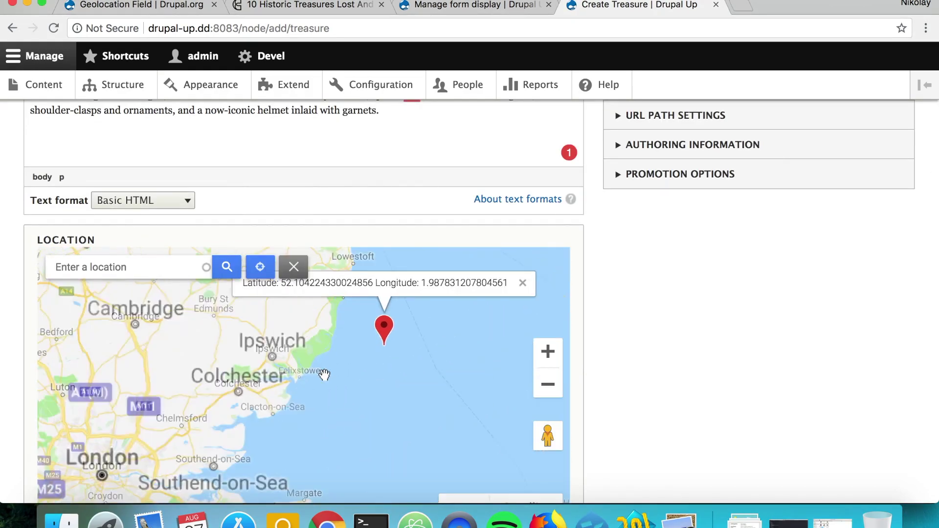
pyautogui.scroll(2, 323, 379)
pyautogui.click(323, 378)
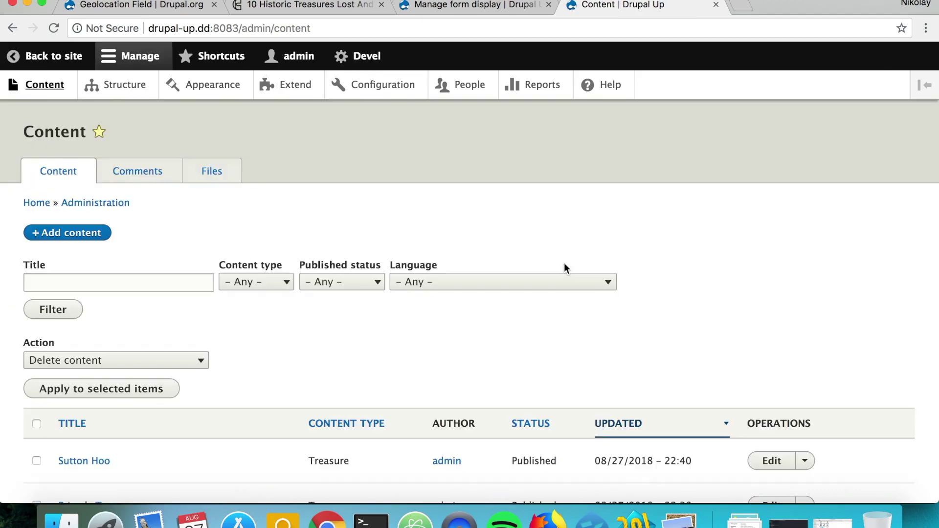
pyautogui.scroll(-4, 565, 265)
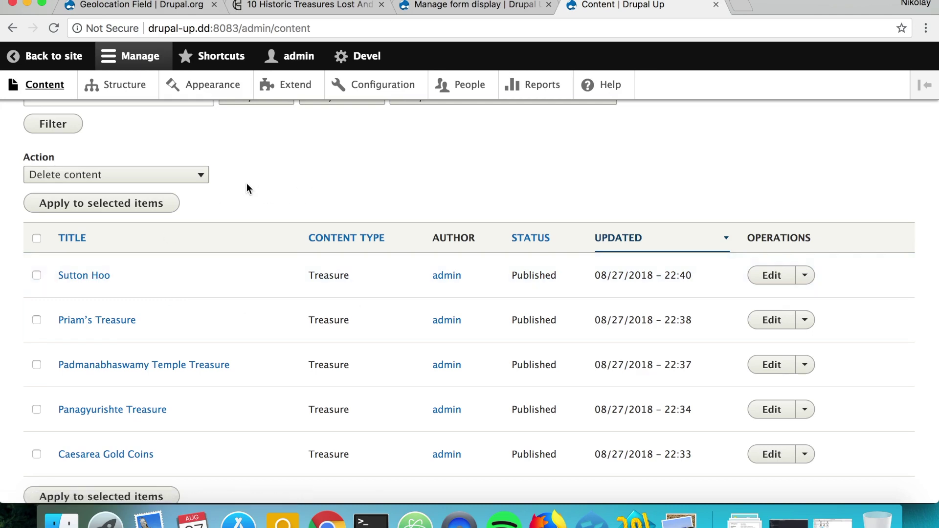
# - Open Structure in a new tab and go to the Treasure content type's Manage fields page
pyautogui.keyDown('super'); pyautogui.click(124, 86); pyautogui.keyUp('super')
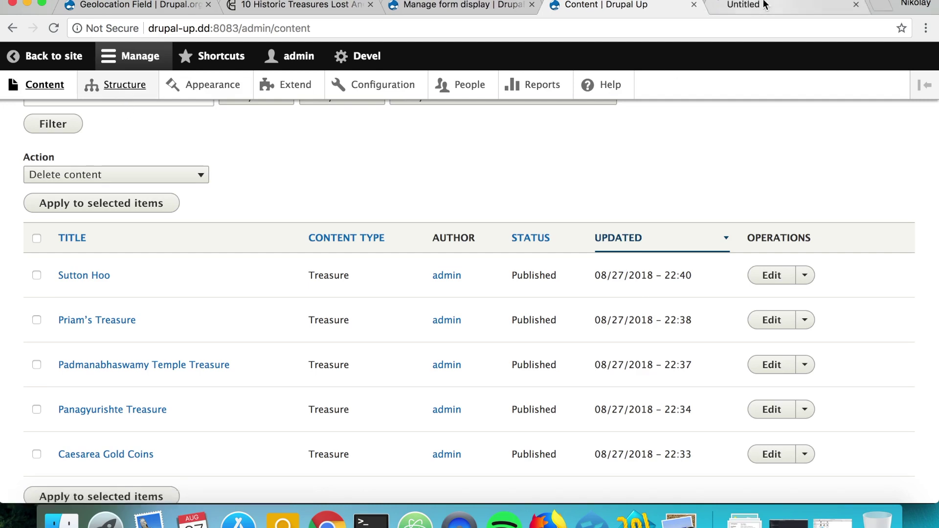
pyautogui.hotkey('ctrl', 'Tab')
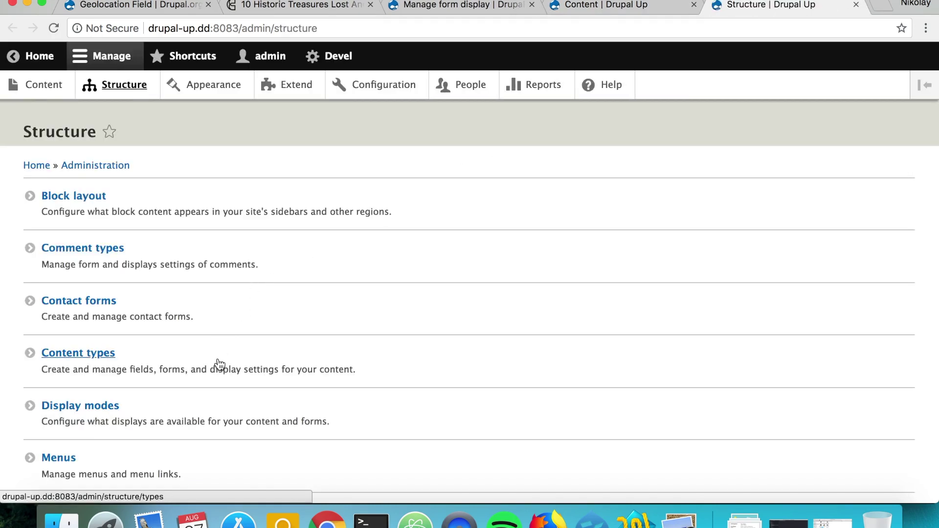
pyautogui.scroll(-1, 216, 357)
pyautogui.click(199, 327)
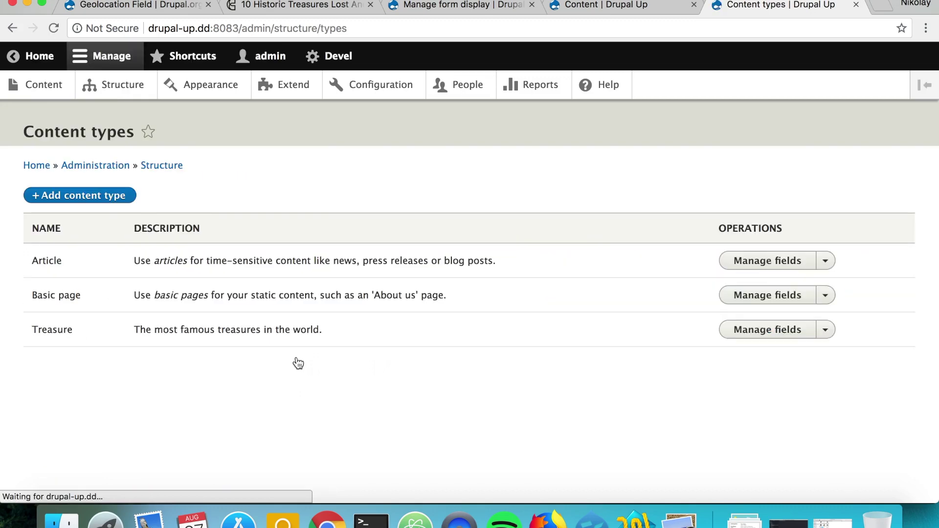
pyautogui.click(766, 336)
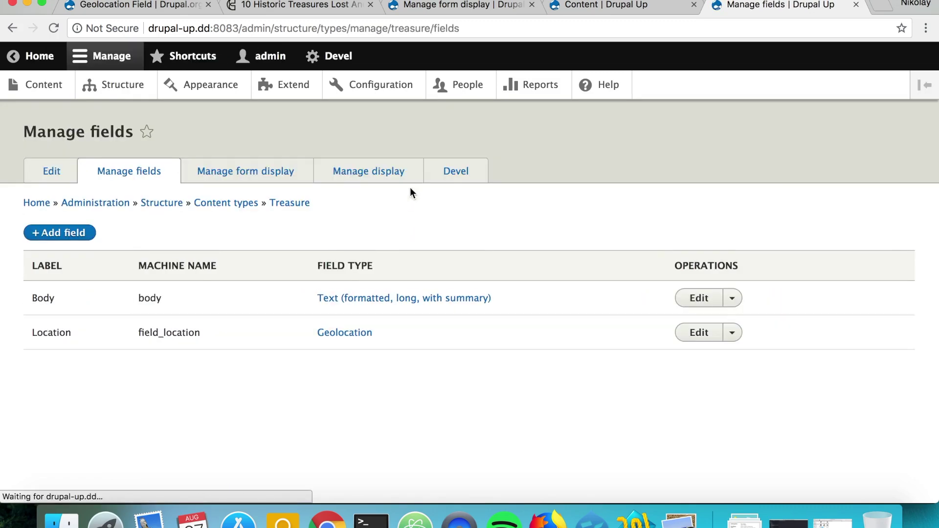
# - Check Sutton Hoo's plain coordinates, then open the Location format list in Treasure's Manage display
pyautogui.click(385, 179)
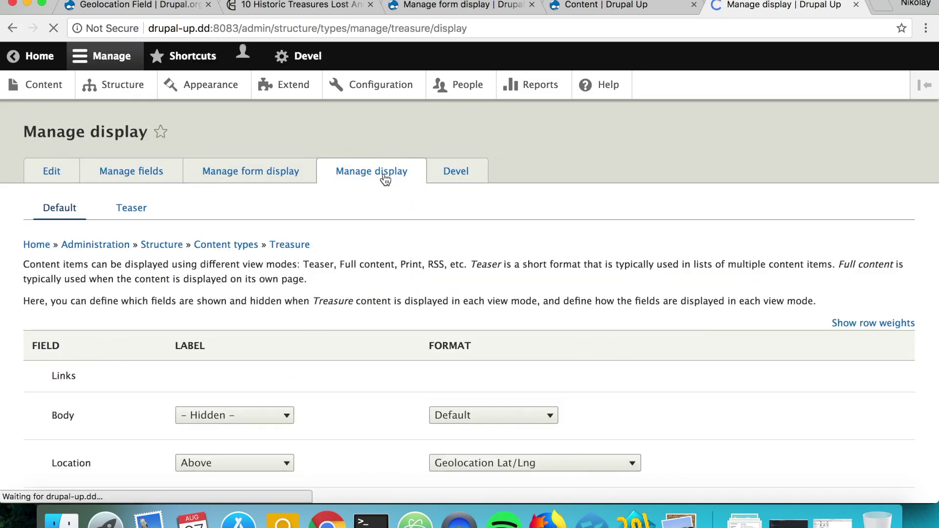
pyautogui.scroll(-4, 385, 179)
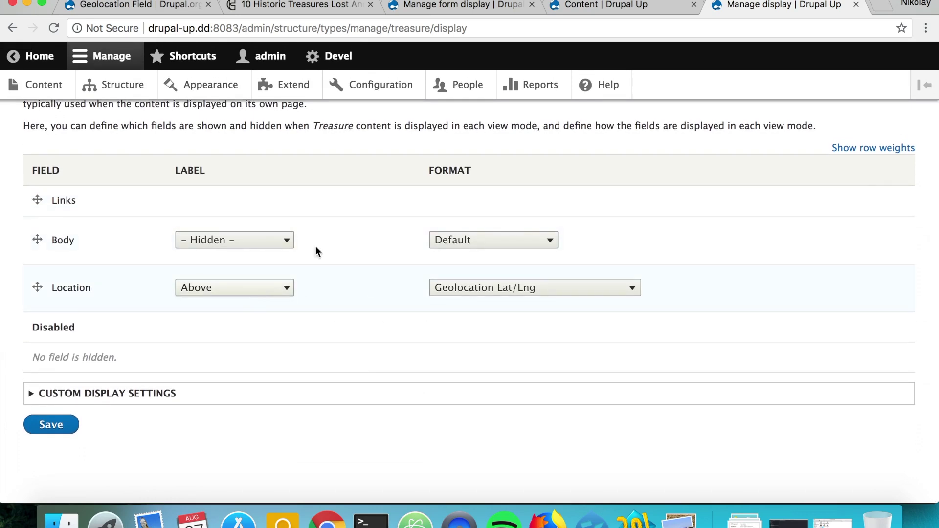
pyautogui.click(592, 9)
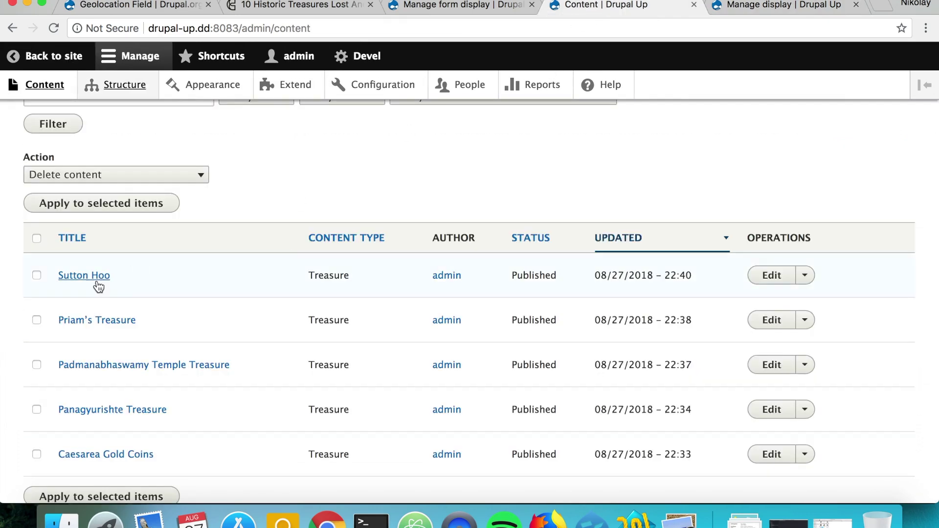
pyautogui.click(98, 285)
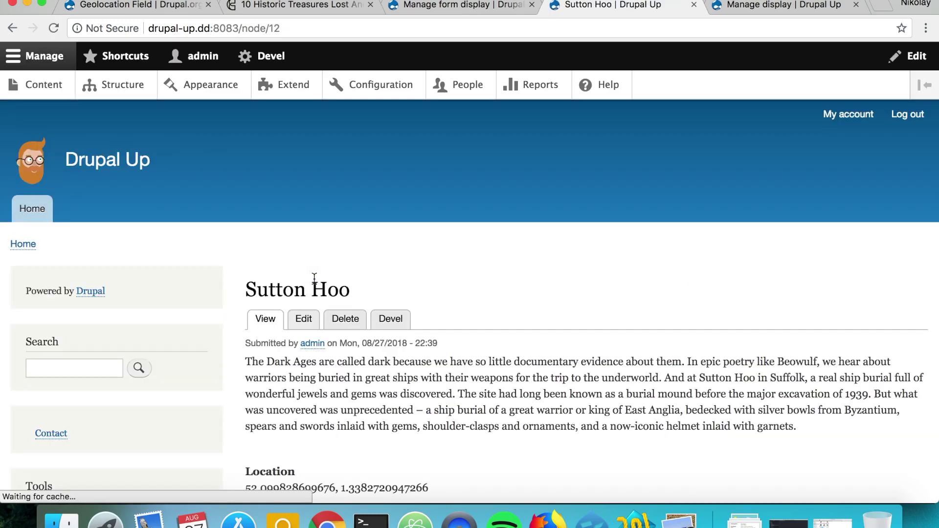
pyautogui.scroll(-3, 315, 278)
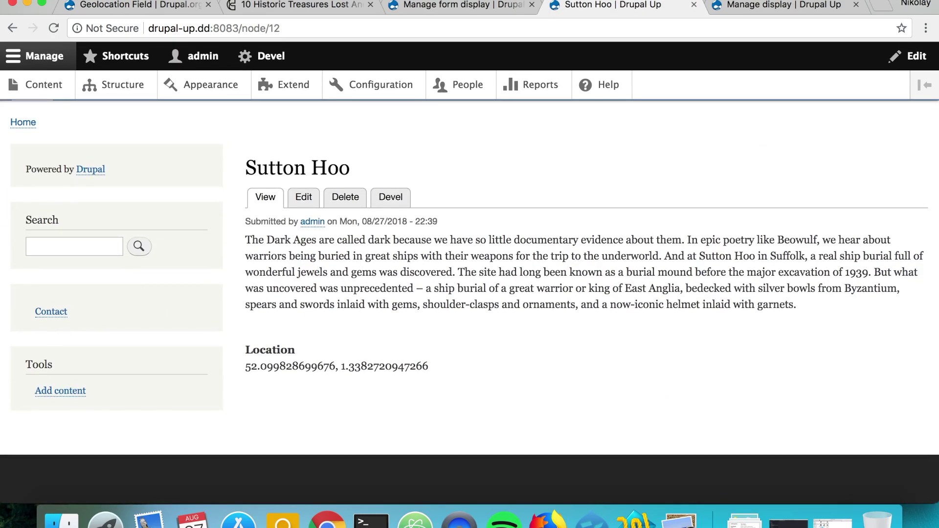
pyautogui.click(759, 7)
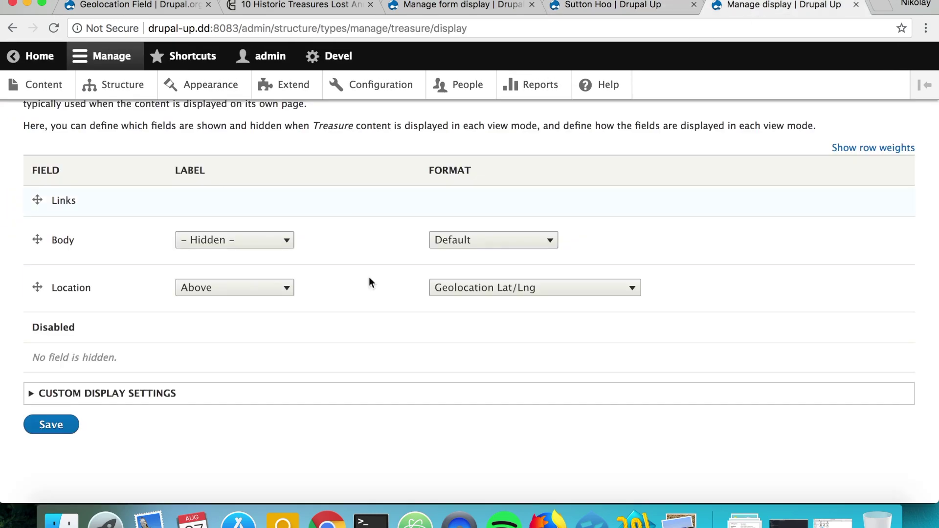
pyautogui.click(514, 289)
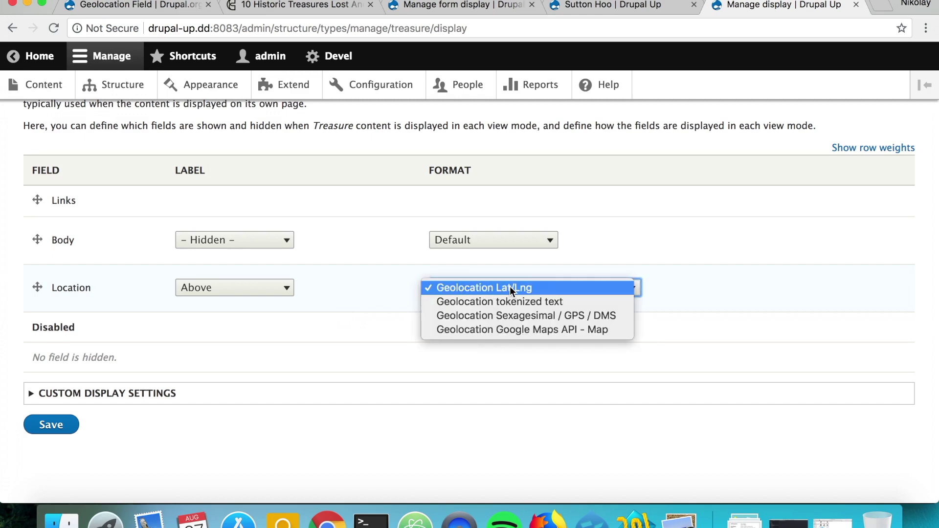
# - Set the Location format to Geolocation tokenized text and save the display
pyautogui.click(489, 302)
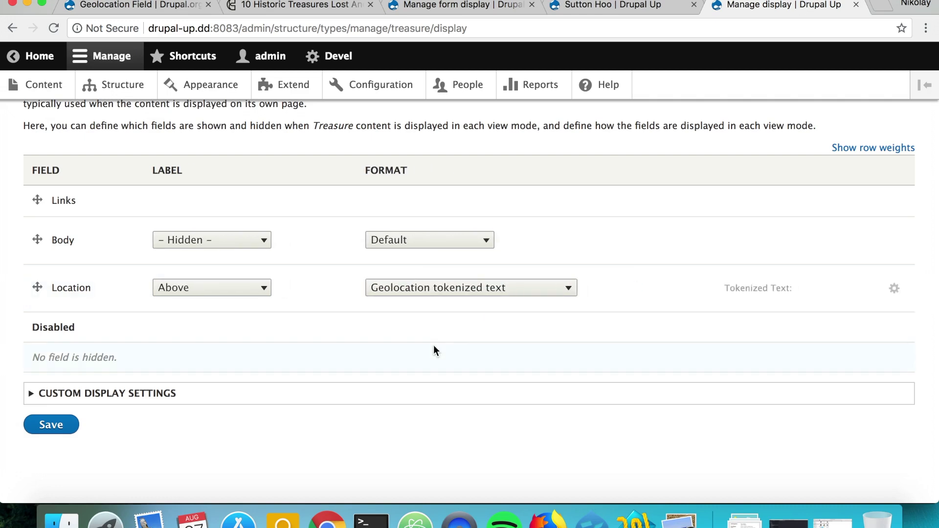
pyautogui.click(74, 425)
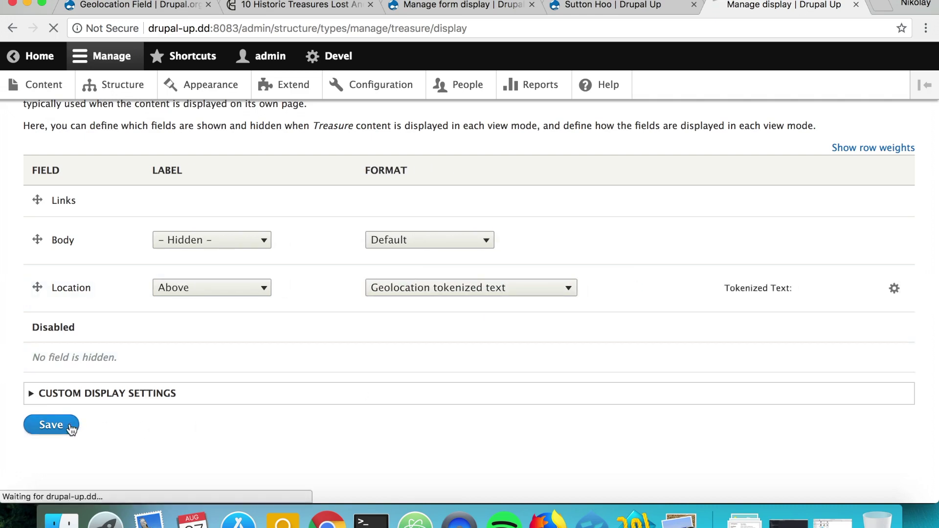
pyautogui.click(621, 11)
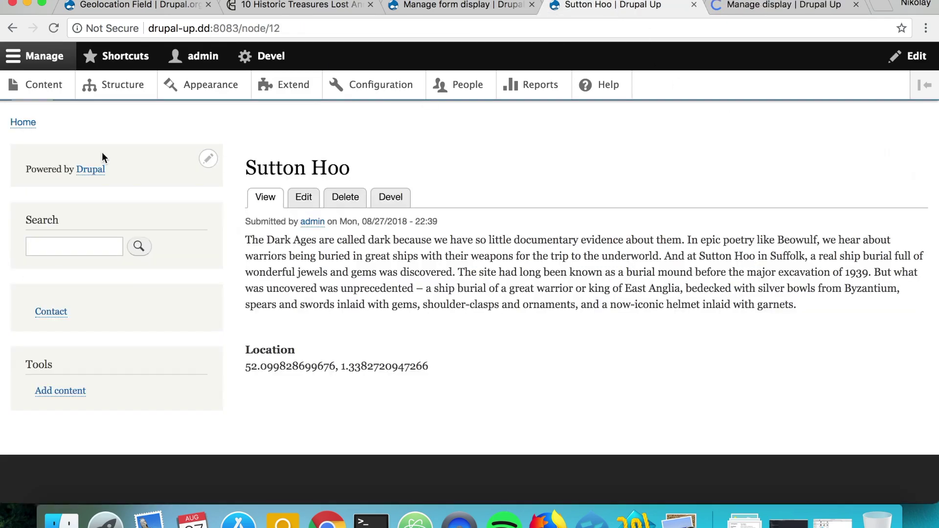
# - Open and reload the Panagyurishte Treasure page, whose Location now shows empty
pyautogui.click(58, 88)
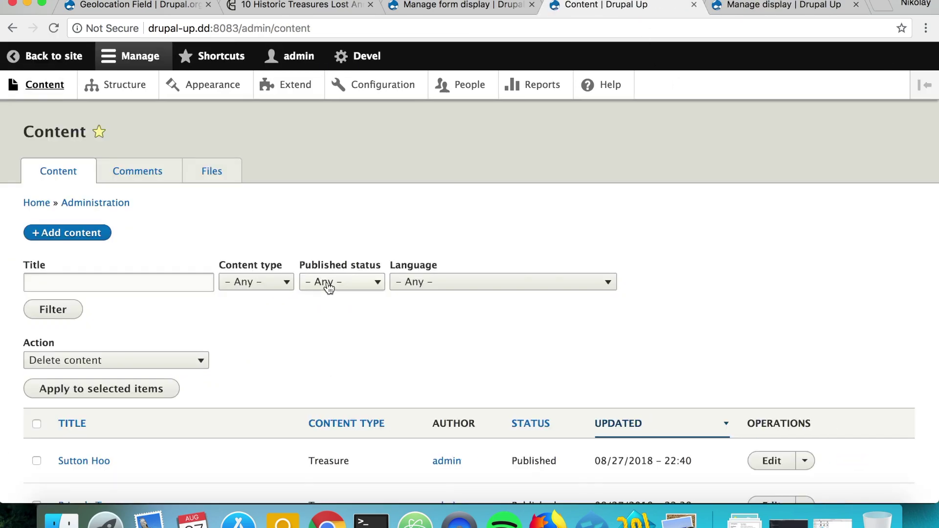
pyautogui.scroll(-5, 327, 288)
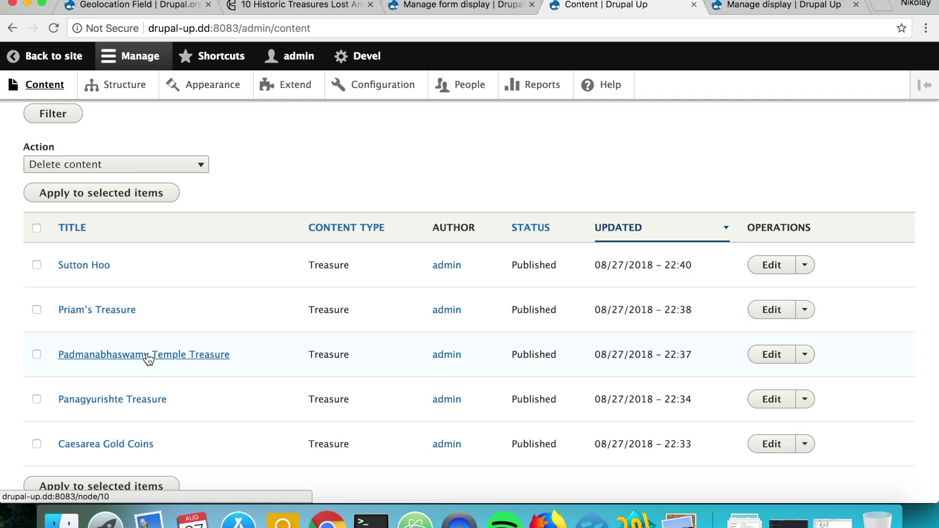
pyautogui.click(138, 399)
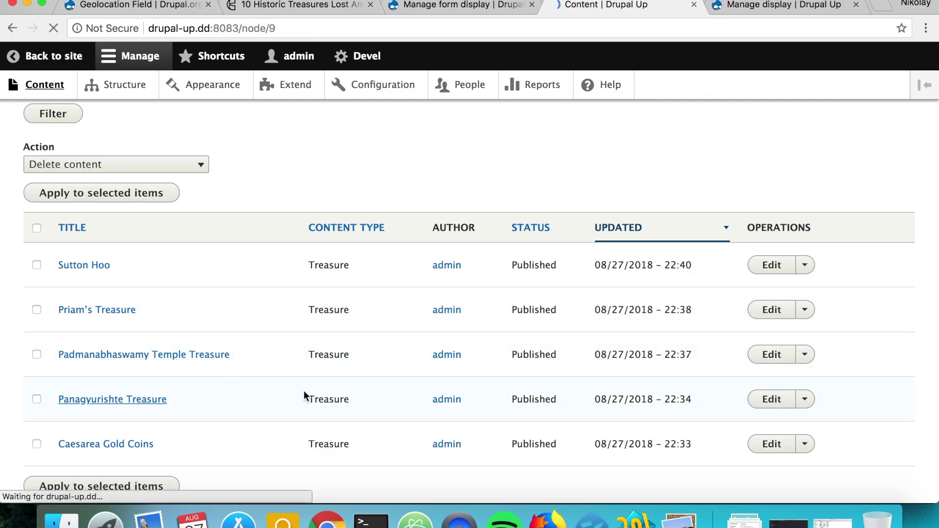
pyautogui.scroll(-3, 304, 391)
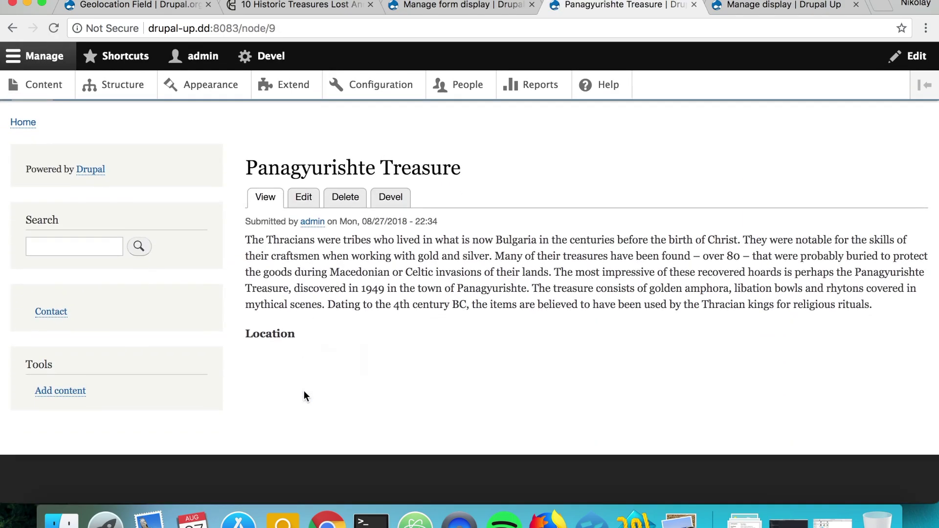
pyautogui.click(54, 28)
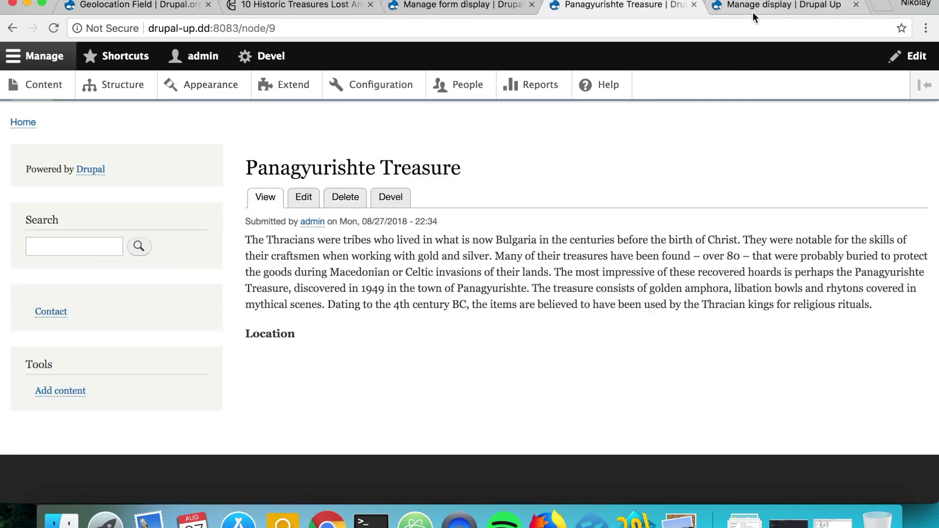
pyautogui.click(753, 12)
# - Set the Location's tokenized text to [geolocation_current_item:lat] and save the display
pyautogui.scroll(-5, 567, 297)
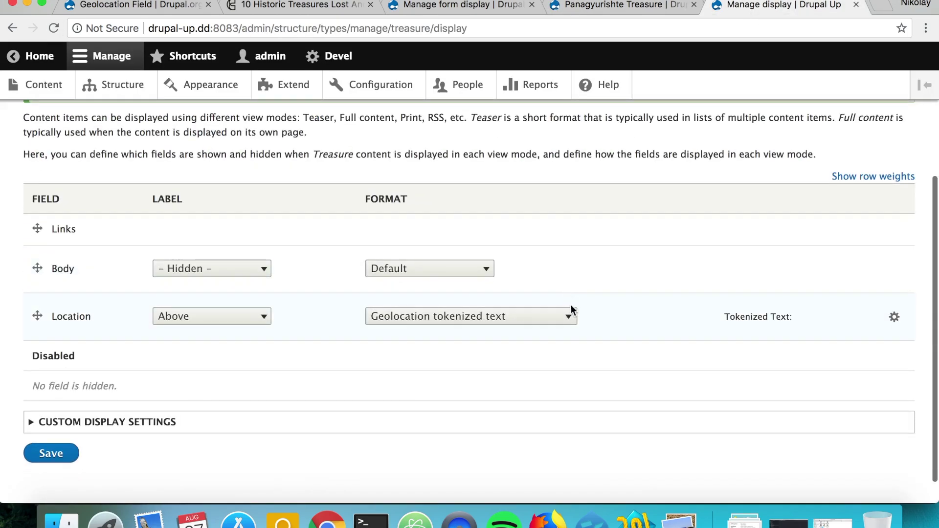
pyautogui.click(891, 323)
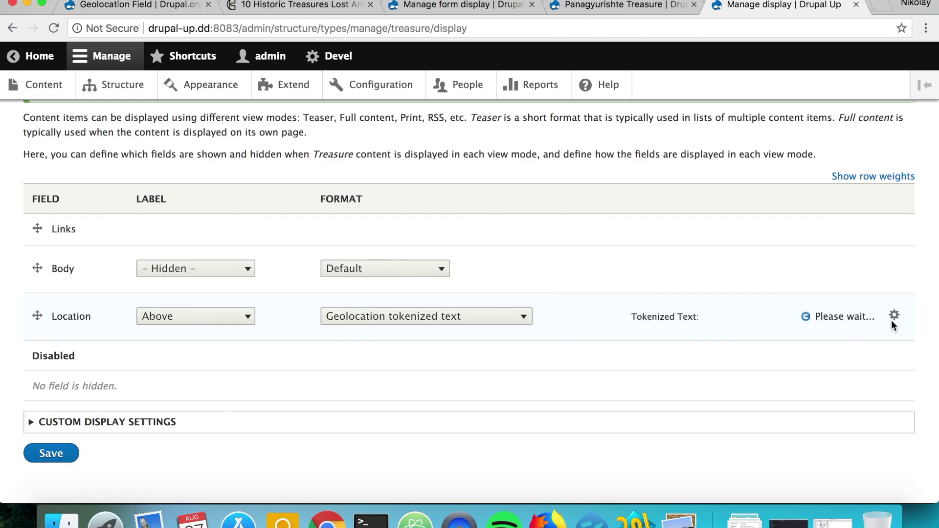
pyautogui.scroll(-5, 554, 339)
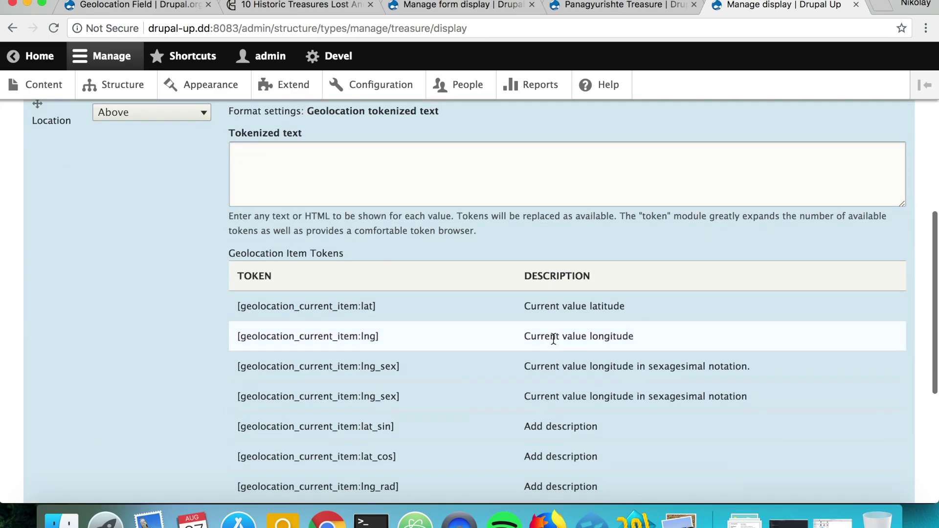
pyautogui.scroll(-1, 553, 338)
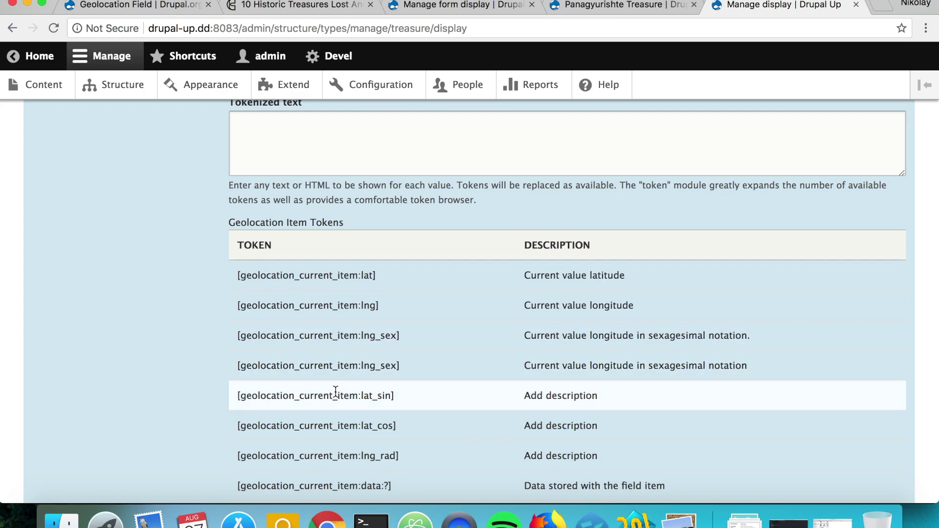
pyautogui.scroll(-1, 336, 393)
pyautogui.scroll(3, 390, 359)
pyautogui.tripleClick(391, 360)
pyautogui.press('super+c')
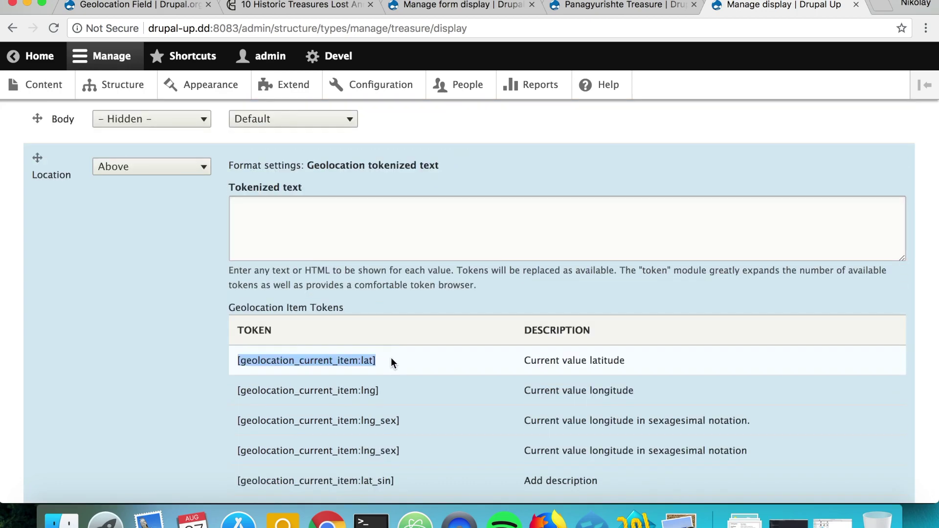
pyautogui.click(321, 238)
pyautogui.press('super+v')
pyautogui.scroll(-6, 191, 365)
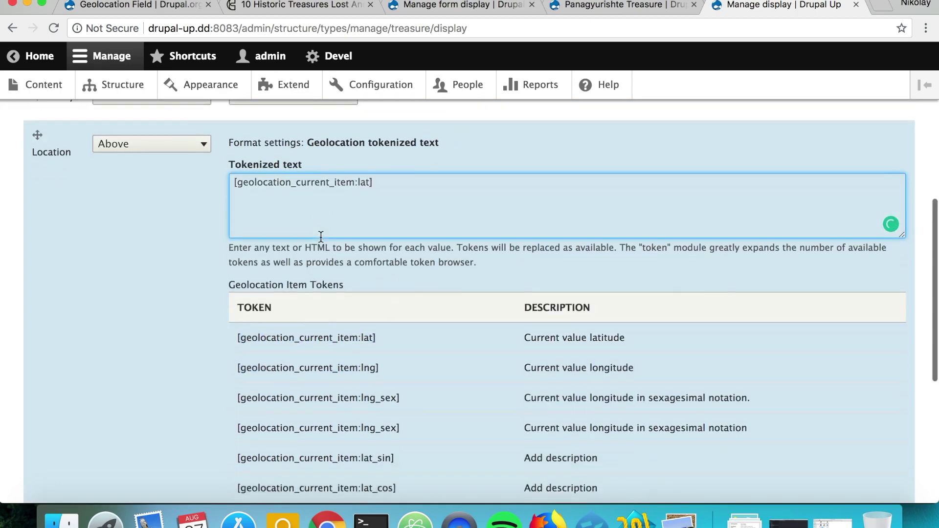
pyautogui.click(259, 279)
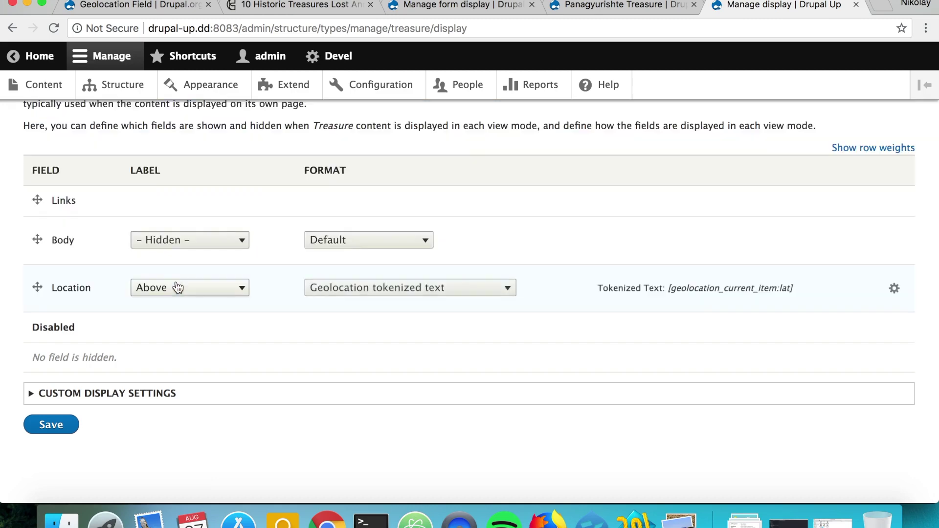
pyautogui.click(69, 426)
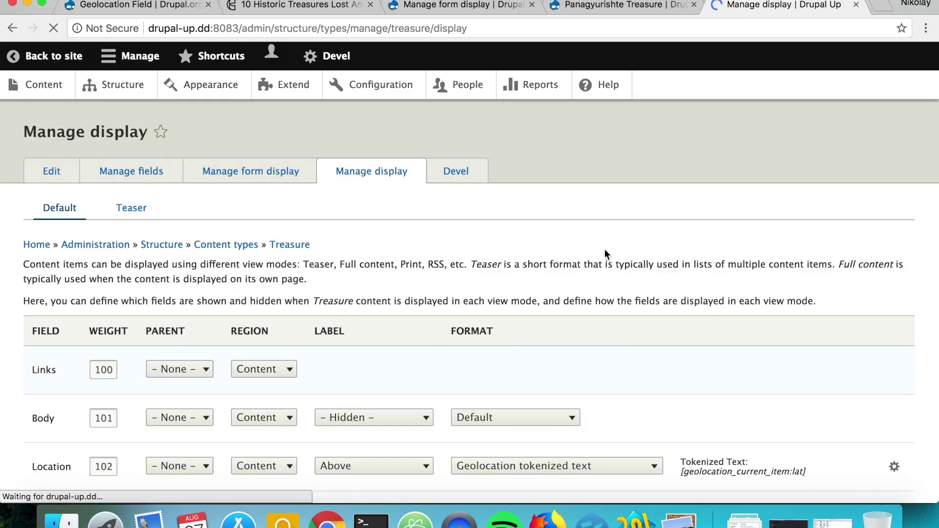
# - Reload the Panagyurishte Treasure page to show latitude 42.590226755513
pyautogui.click(612, 5)
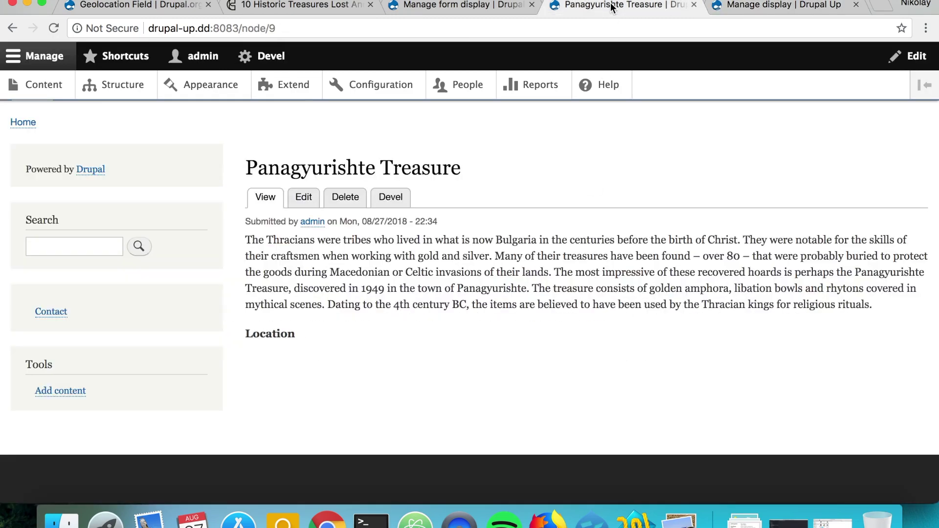
pyautogui.click(54, 28)
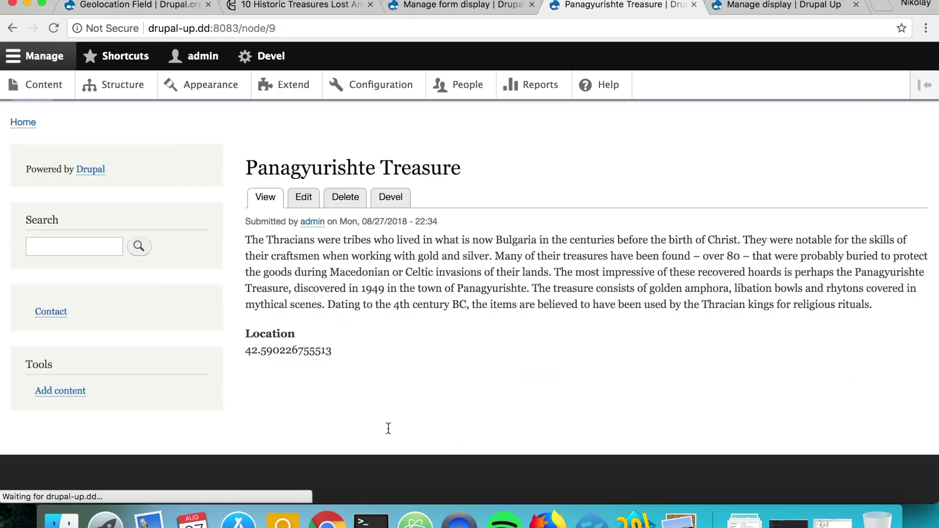
pyautogui.click(755, 9)
# - Change the Location format to Geolocation Sexagesimal / GPS / DMS and save it
pyautogui.scroll(-3, 404, 477)
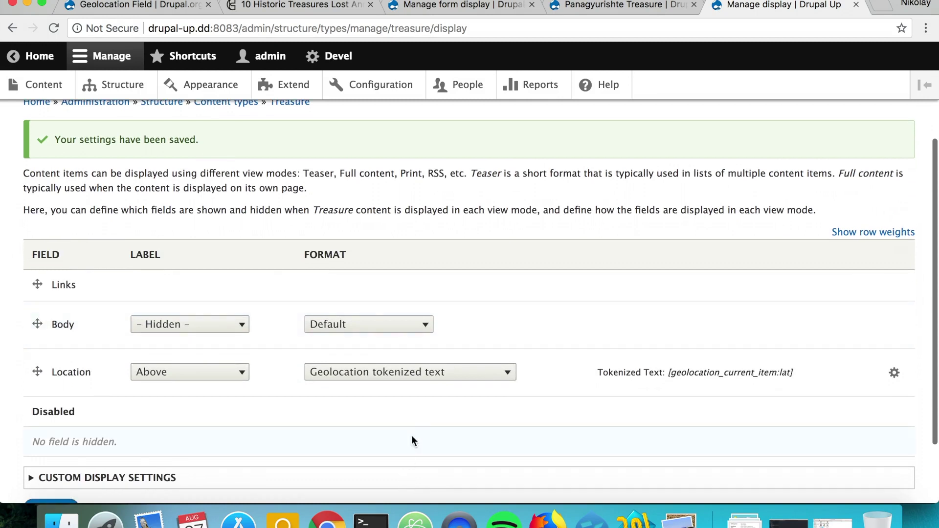
pyautogui.click(397, 372)
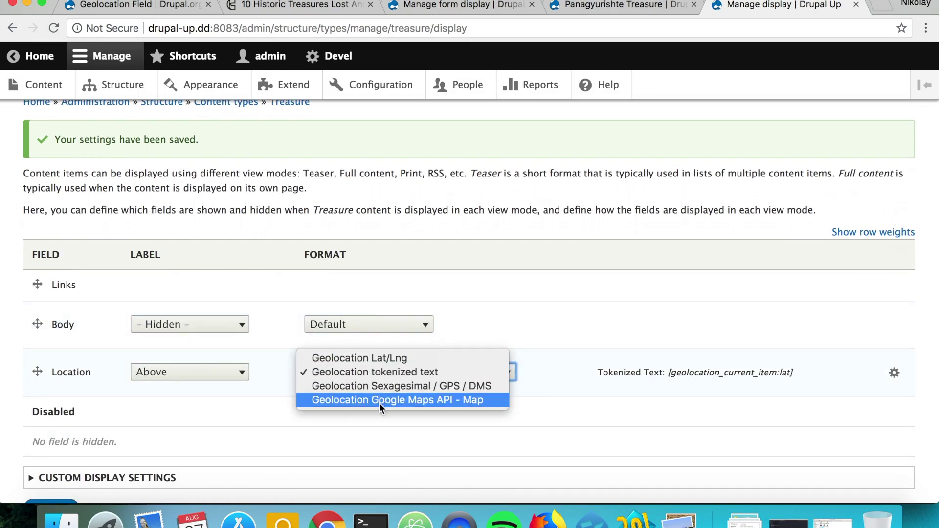
pyautogui.click(358, 386)
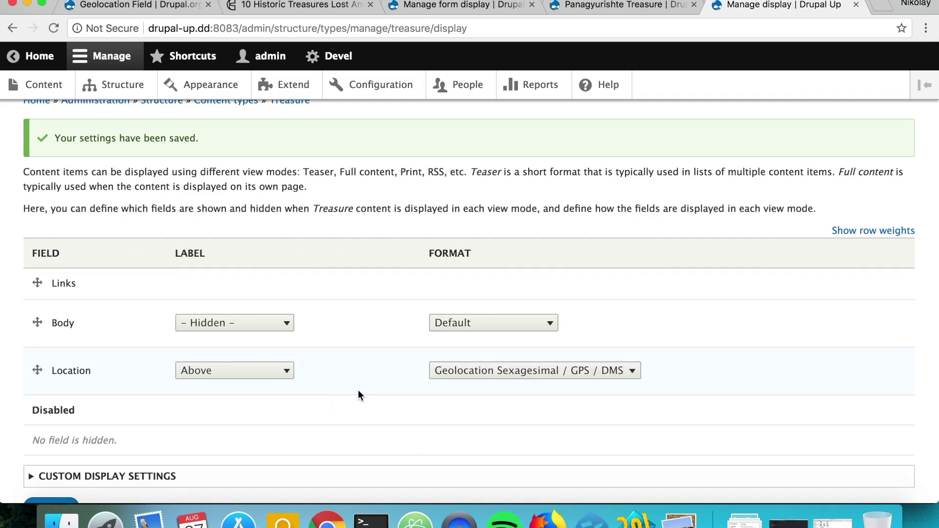
pyautogui.scroll(-2, 358, 391)
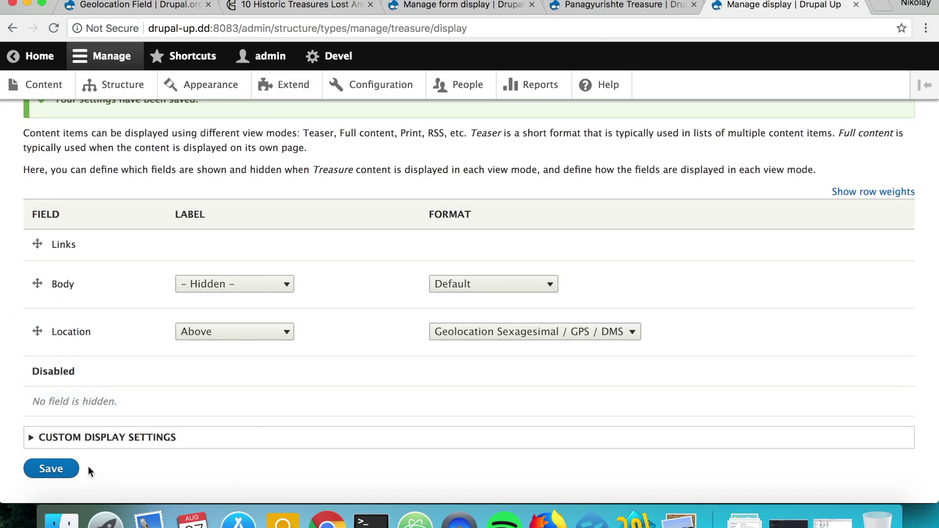
pyautogui.click(73, 469)
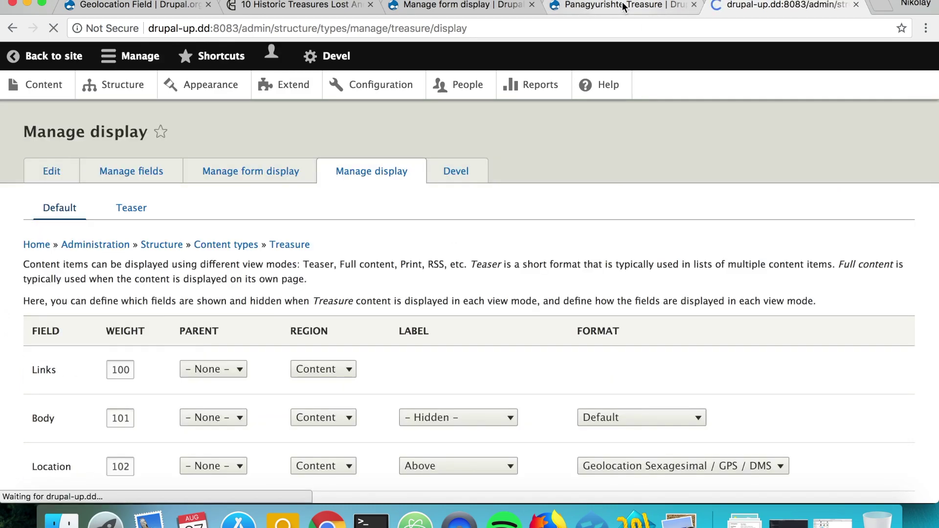
# - Reload the Panagyurishte page to see 42° 35' 24.8163", 24° 11' 52.666"
pyautogui.click(614, 7)
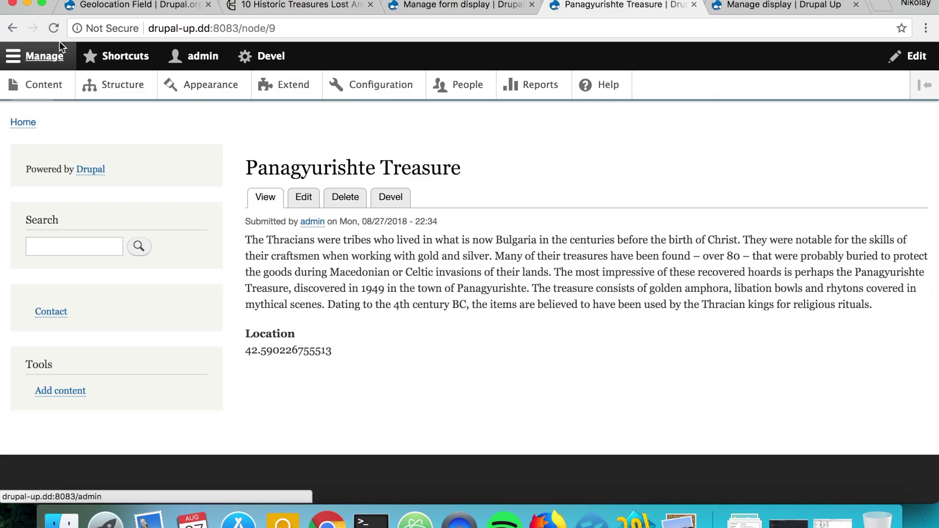
pyautogui.click(54, 27)
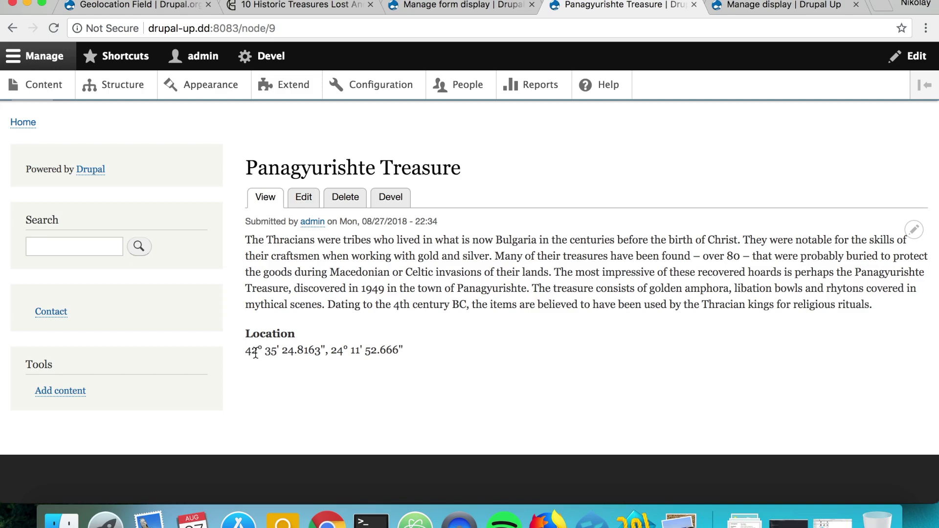
pyautogui.click(778, 5)
# - Set the Location format to Geolocation Google Maps API - Map and save
pyautogui.scroll(-2, 415, 391)
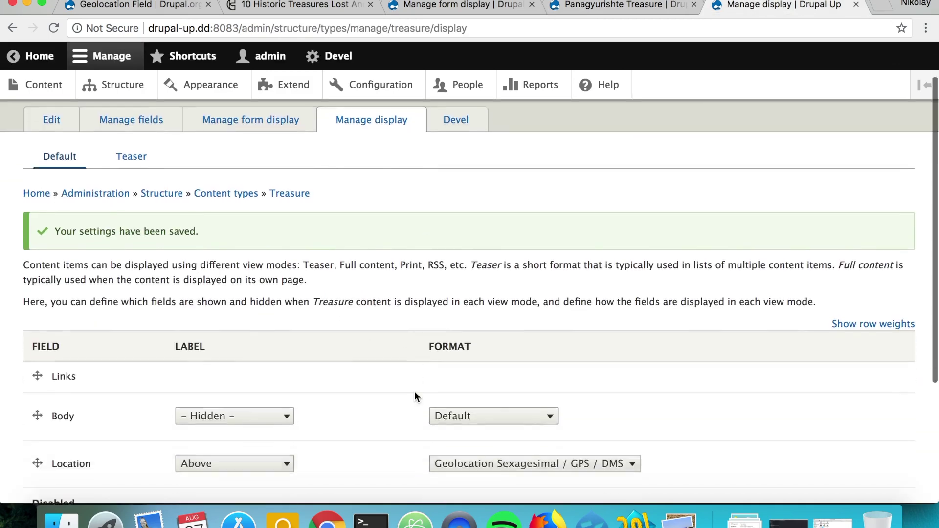
pyautogui.scroll(-5, 415, 391)
pyautogui.click(479, 346)
pyautogui.click(468, 357)
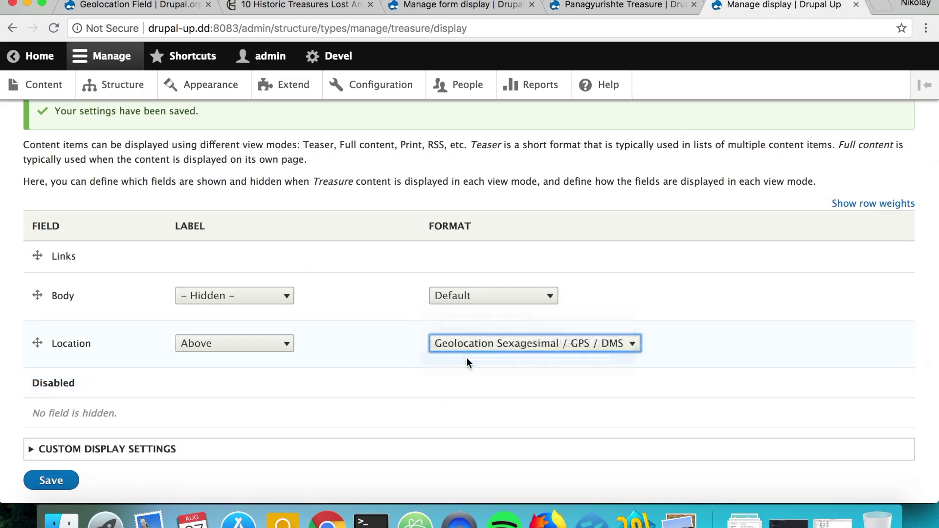
pyautogui.scroll(-3, 309, 372)
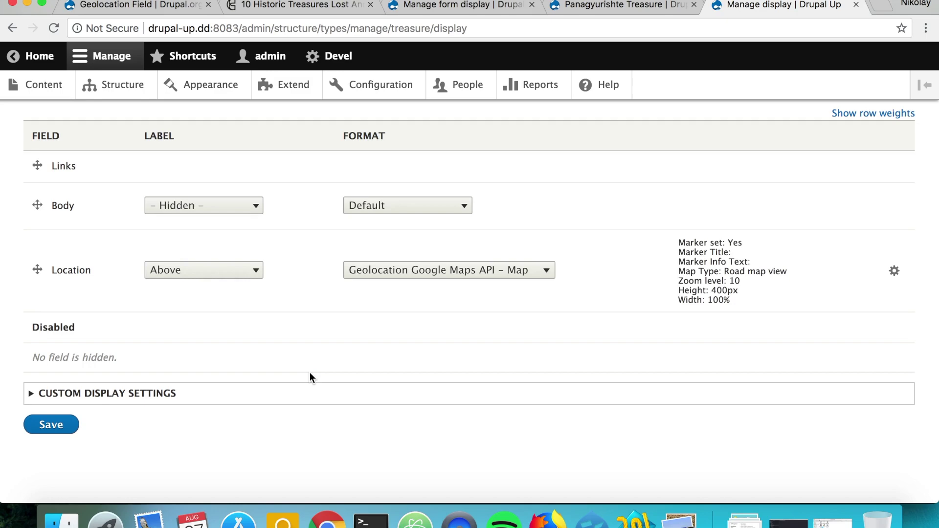
pyautogui.click(67, 430)
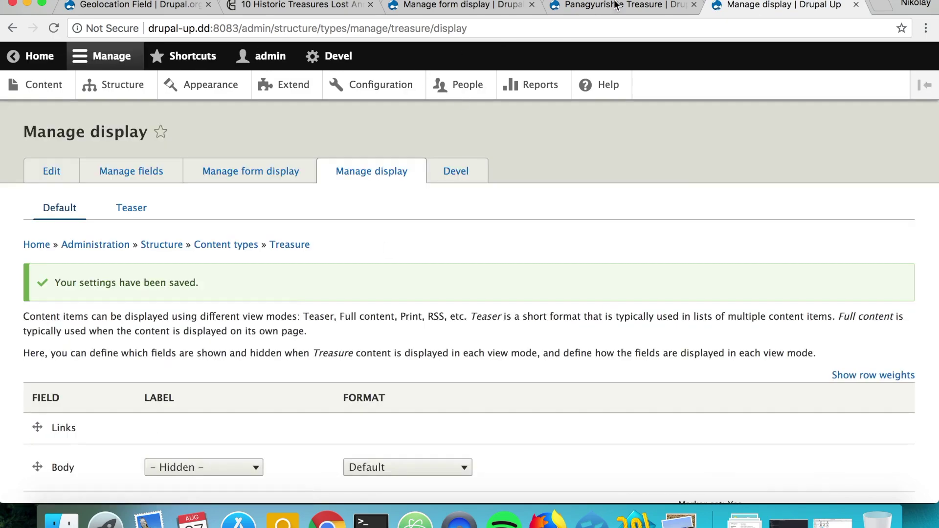
# - Reload the Panagyurishte Treasure page to view its embedded Google map and marker
pyautogui.click(610, 5)
pyautogui.click(54, 28)
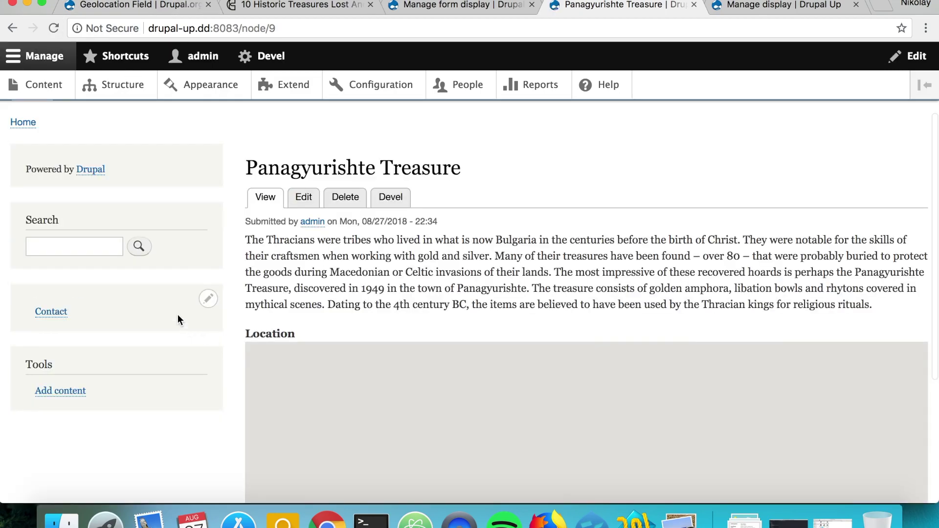
pyautogui.scroll(-5, 178, 316)
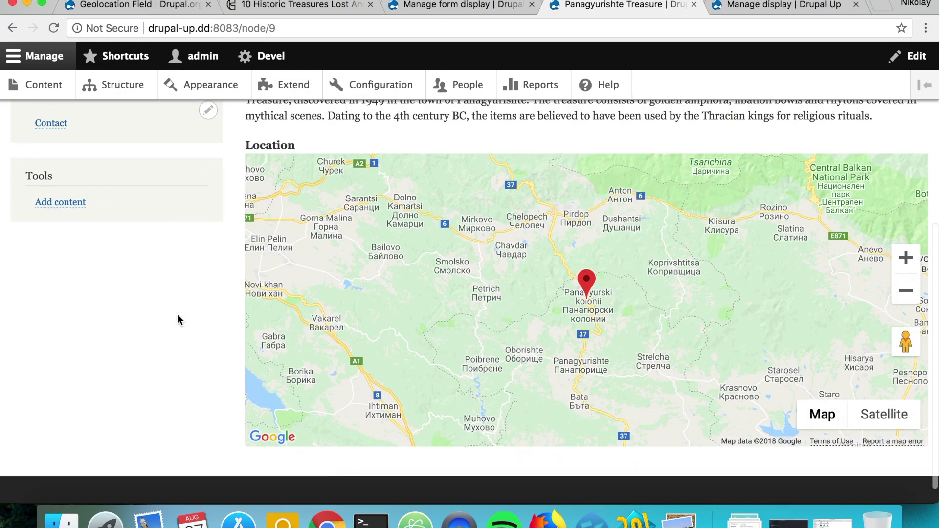
pyautogui.scroll(1, 177, 315)
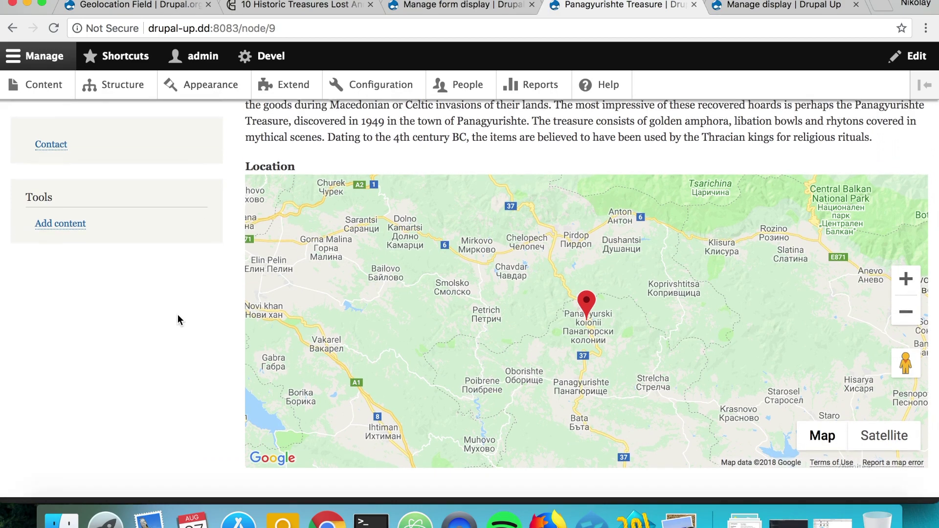
pyautogui.scroll(3, 177, 315)
pyautogui.scroll(5, 546, 289)
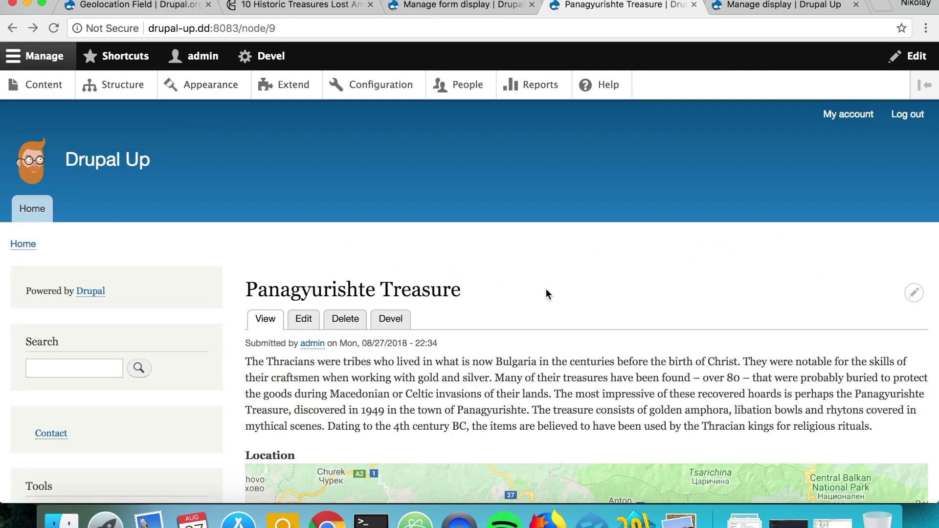
# - Search the Configuration overview for 'geoloc' and open the Geolocation settings page with the Google Maps key fields
pyautogui.click(392, 87)
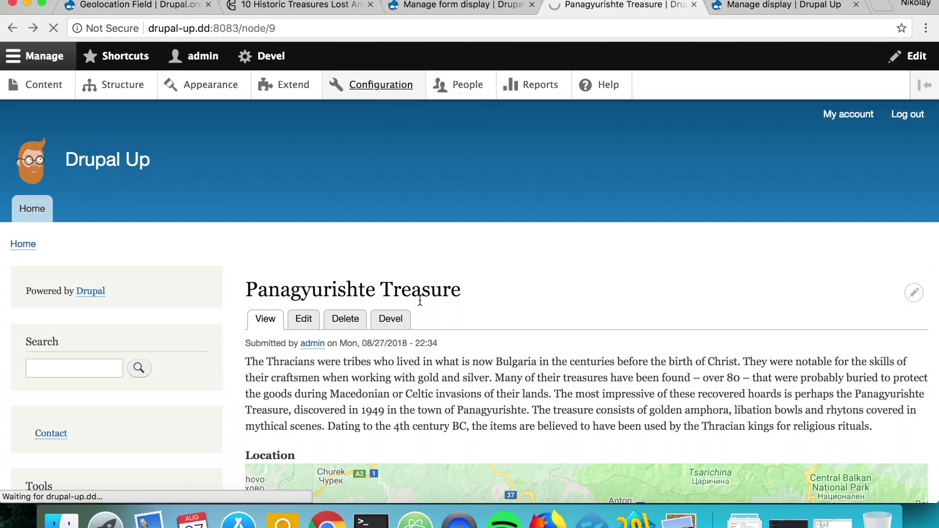
pyautogui.scroll(-5, 420, 299)
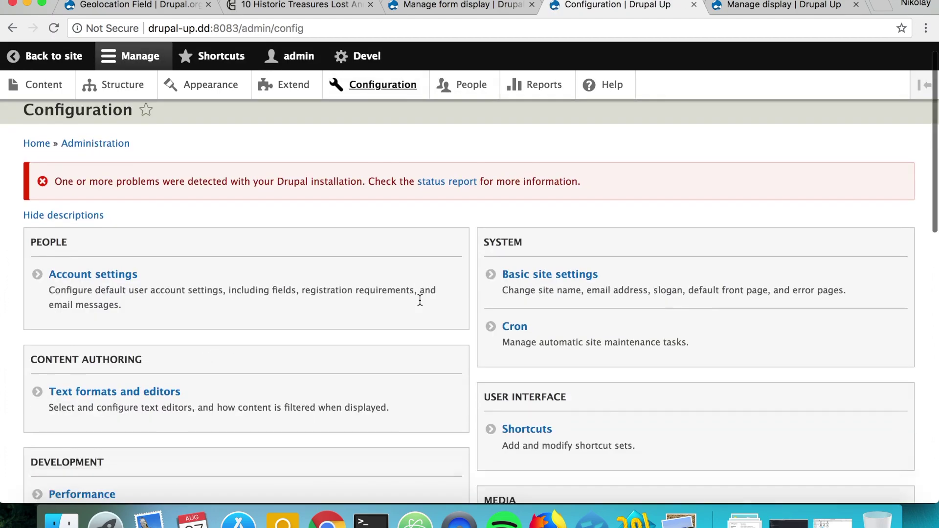
pyautogui.scroll(1, 420, 299)
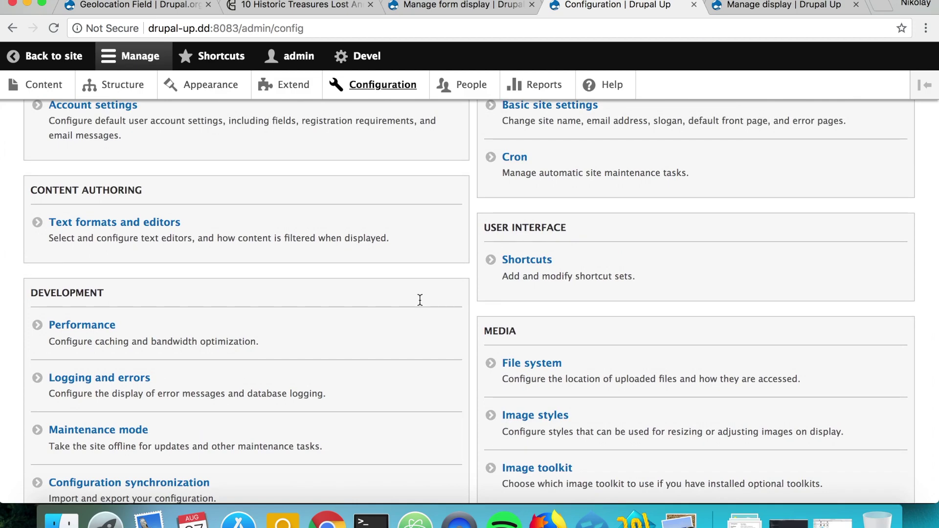
pyautogui.press('super+f')
pyautogui.write('geoloc')
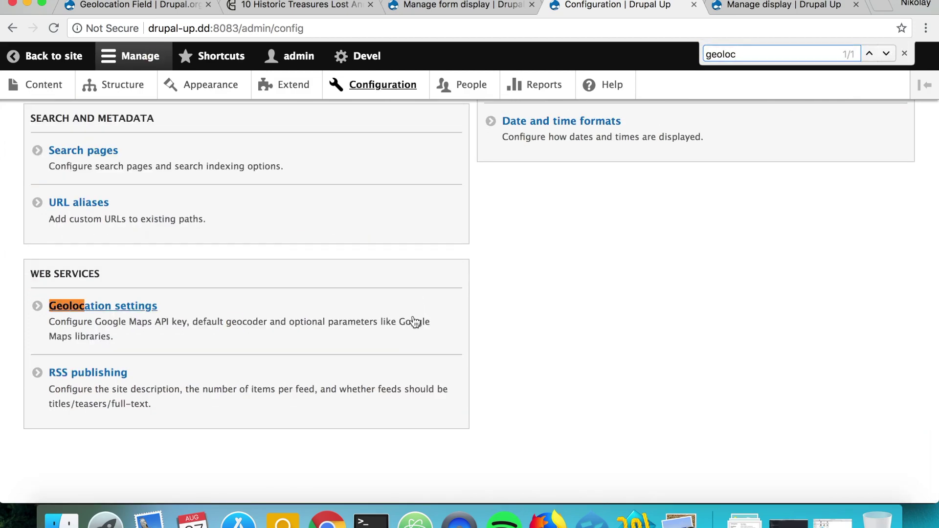
pyautogui.click(137, 304)
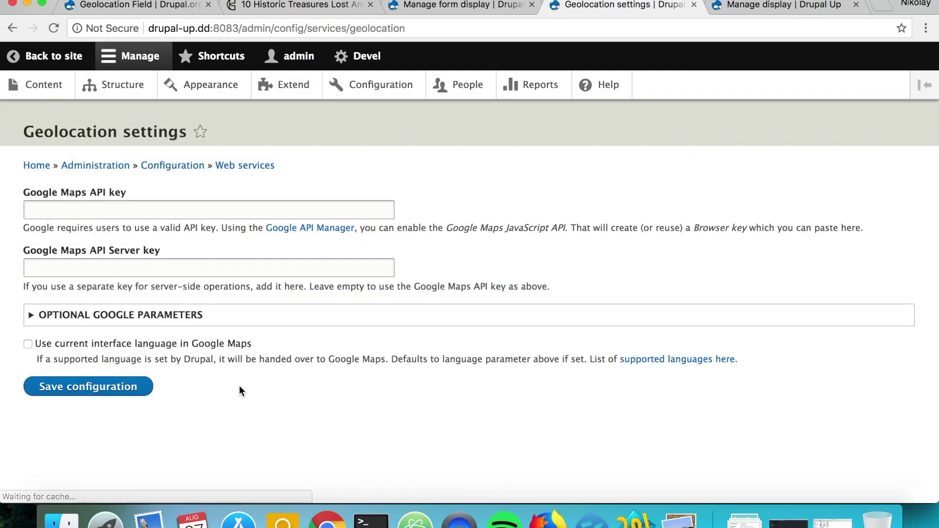